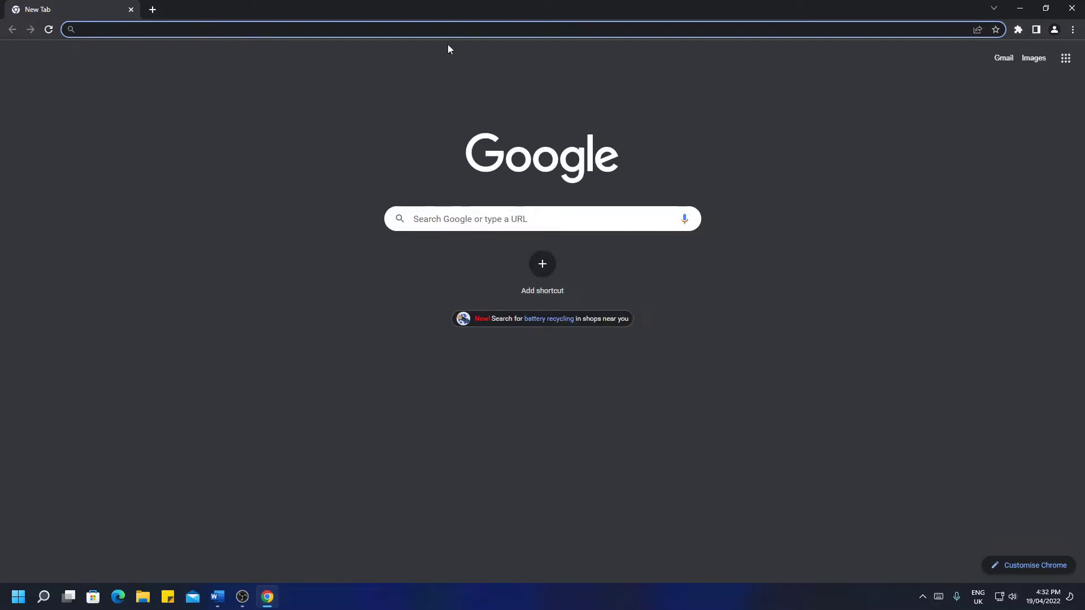
Download OperaGXSetup.exe from opera.com/gx to Downloads and launch the installer.
{"action": "type", "text": "https://www.opera.com/gx"}
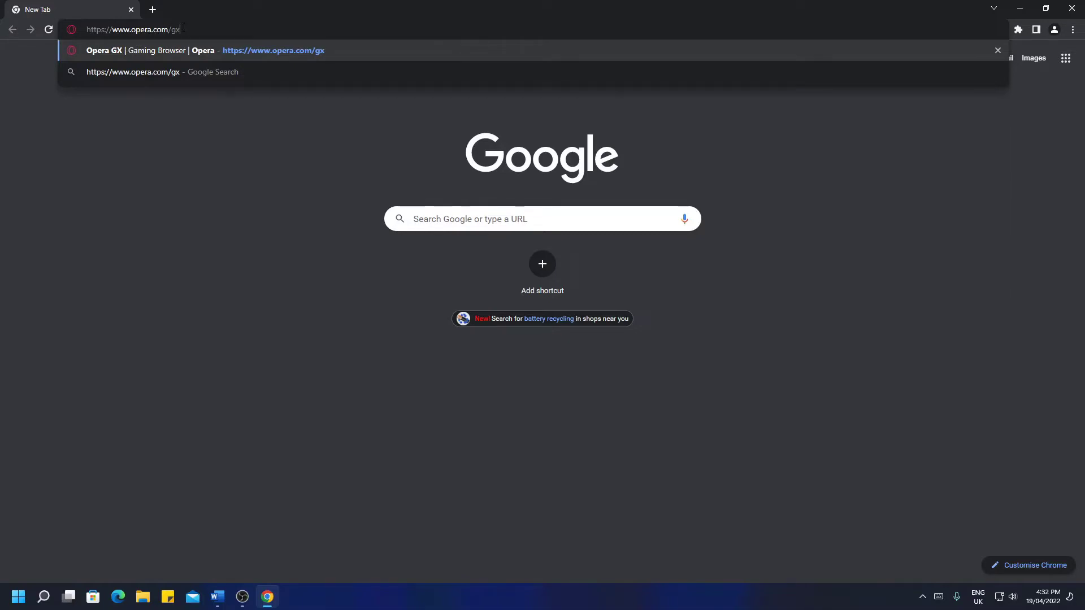
{"action": "key", "text": "Return"}
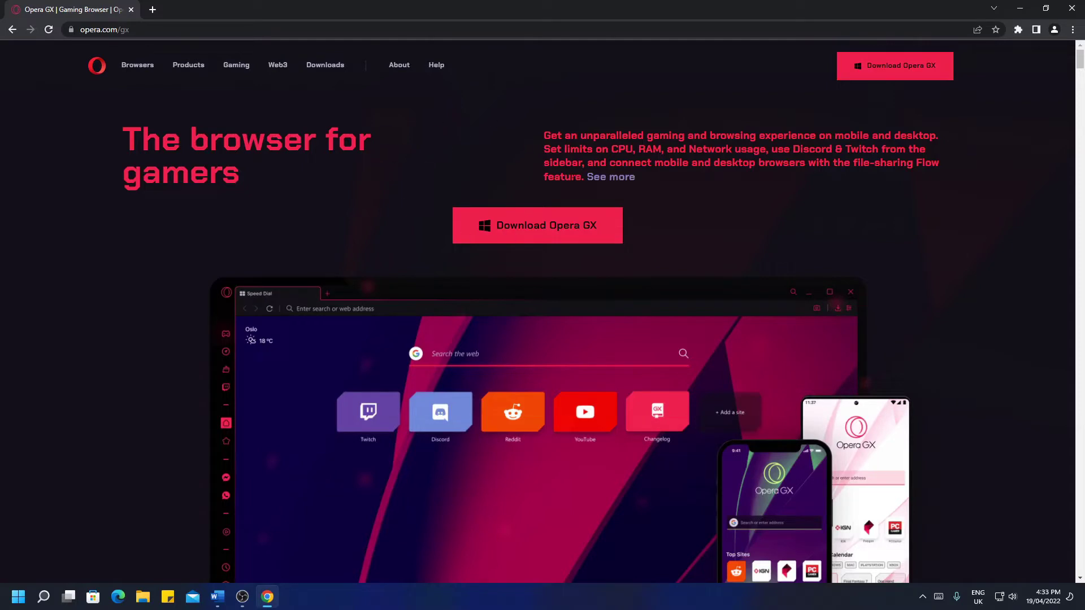
{"action": "left_click", "coordinate": [545, 235]}
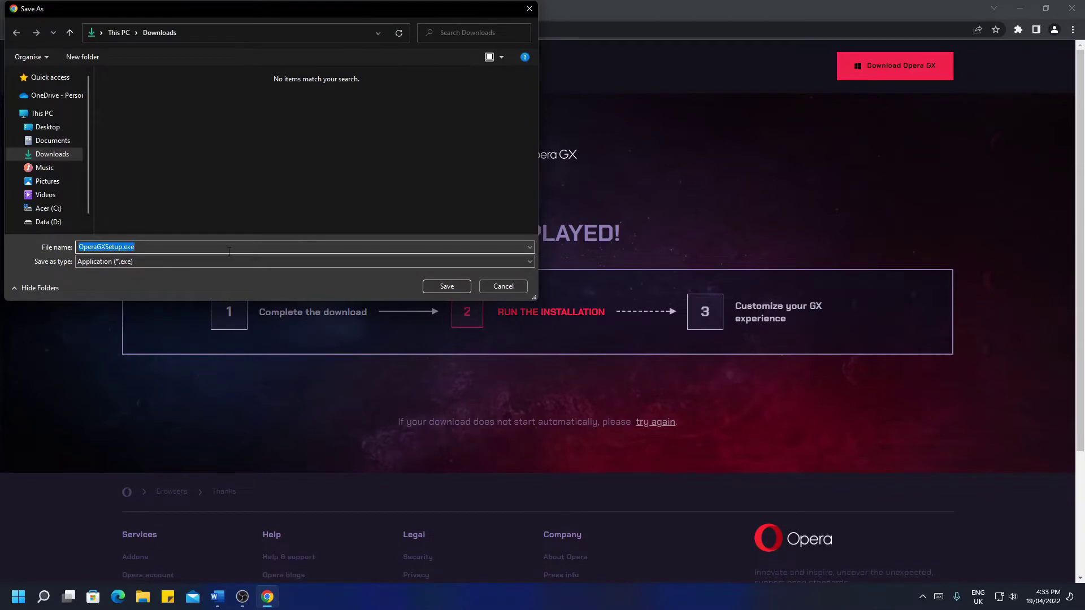
{"action": "left_click", "coordinate": [441, 286]}
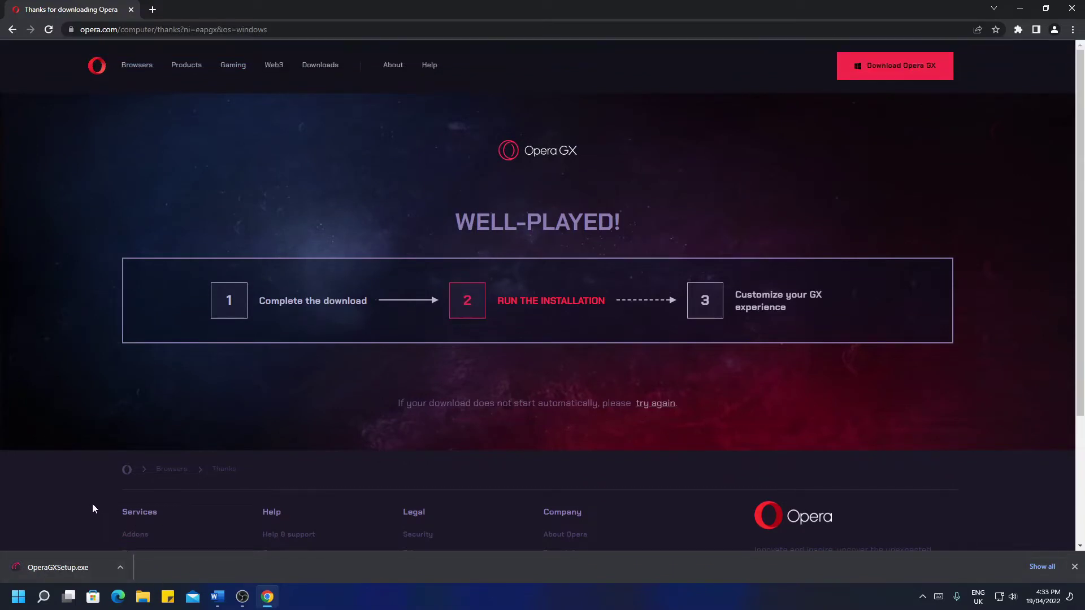
{"action": "left_click", "coordinate": [123, 568]}
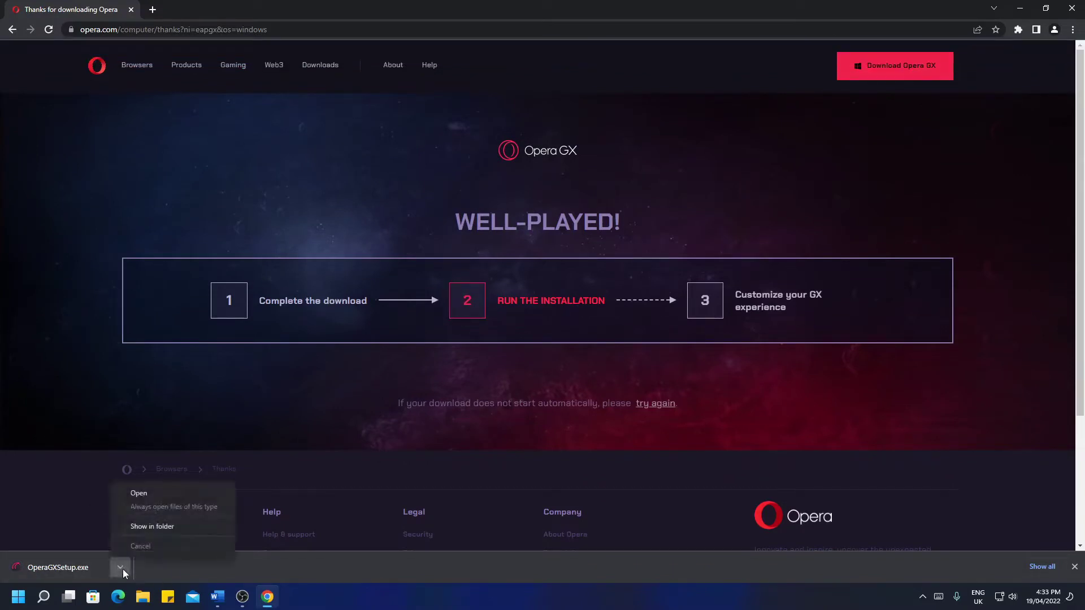
{"action": "left_click", "coordinate": [144, 494]}
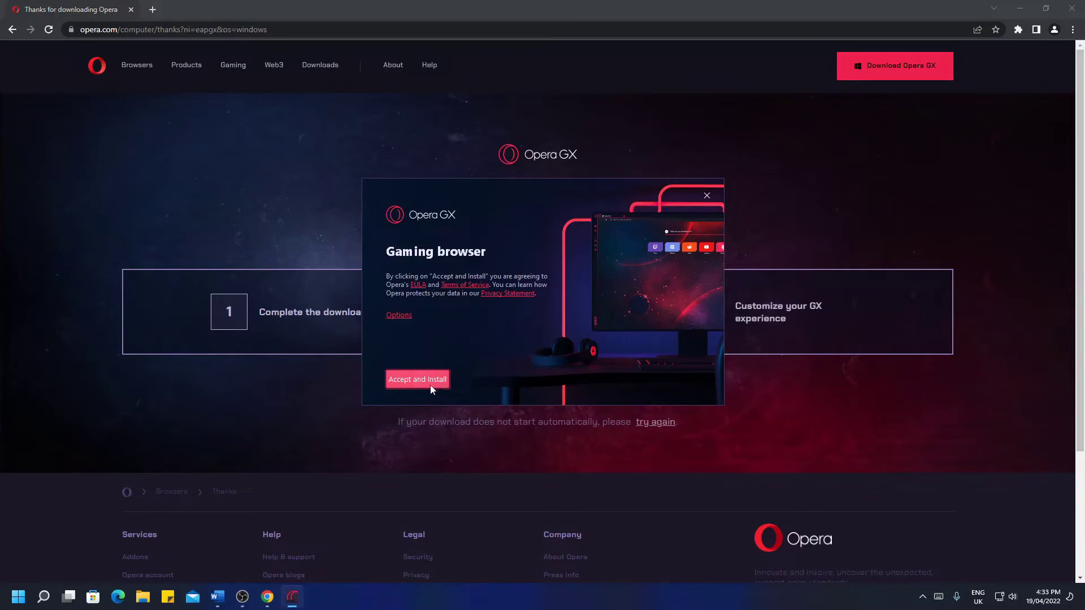
Accept the terms and install Opera GX, letting it launch to its Welcome page.
{"action": "left_click", "coordinate": [433, 379]}
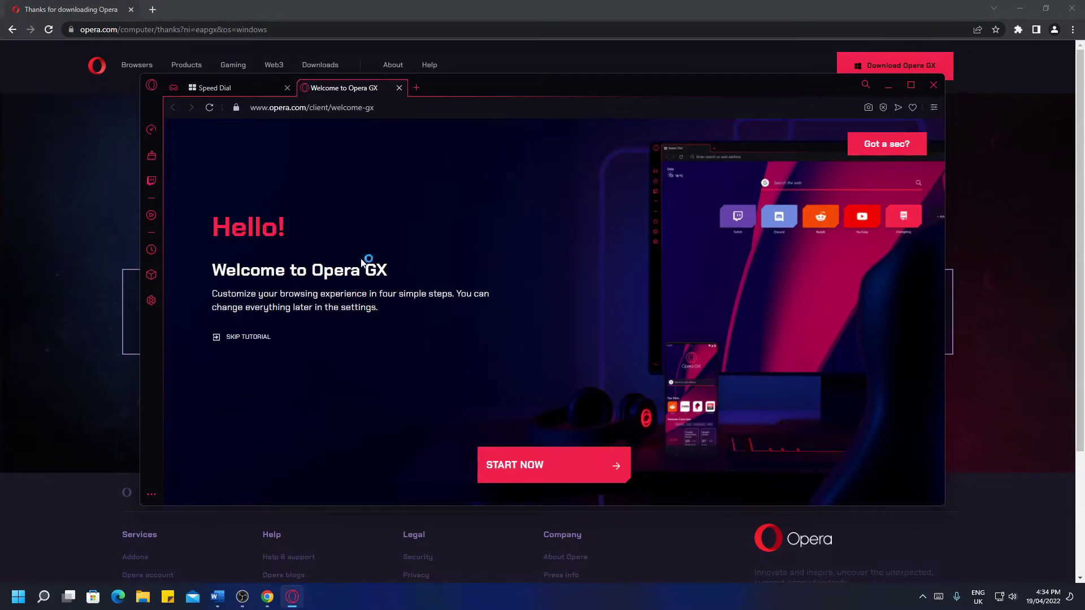
Maximize Opera GX, start the welcome setup, and browse the colour themes.
{"action": "left_click", "coordinate": [911, 85]}
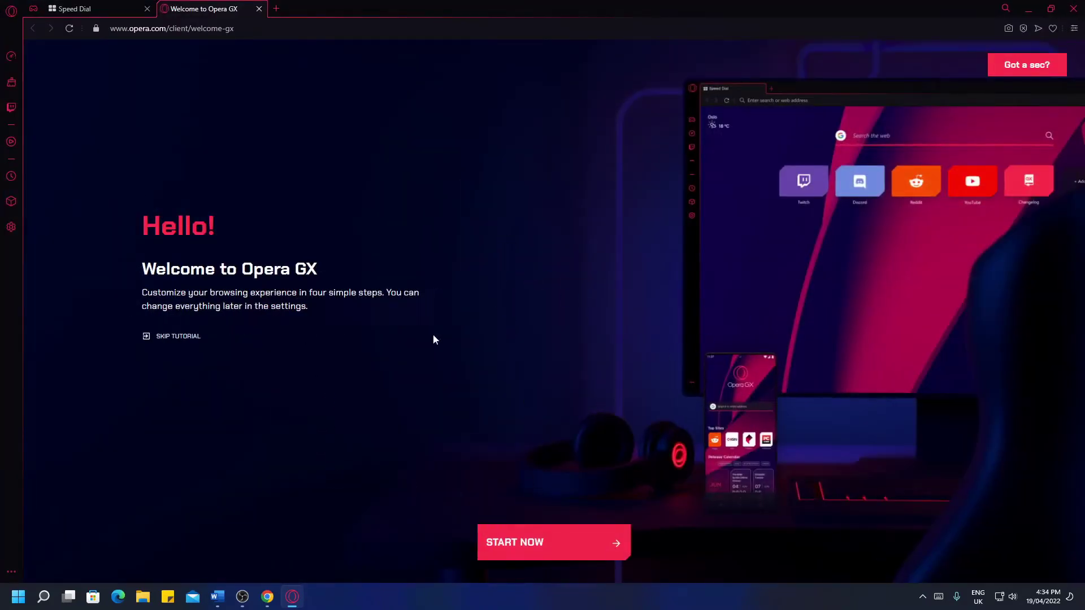
{"action": "left_click", "coordinate": [542, 552]}
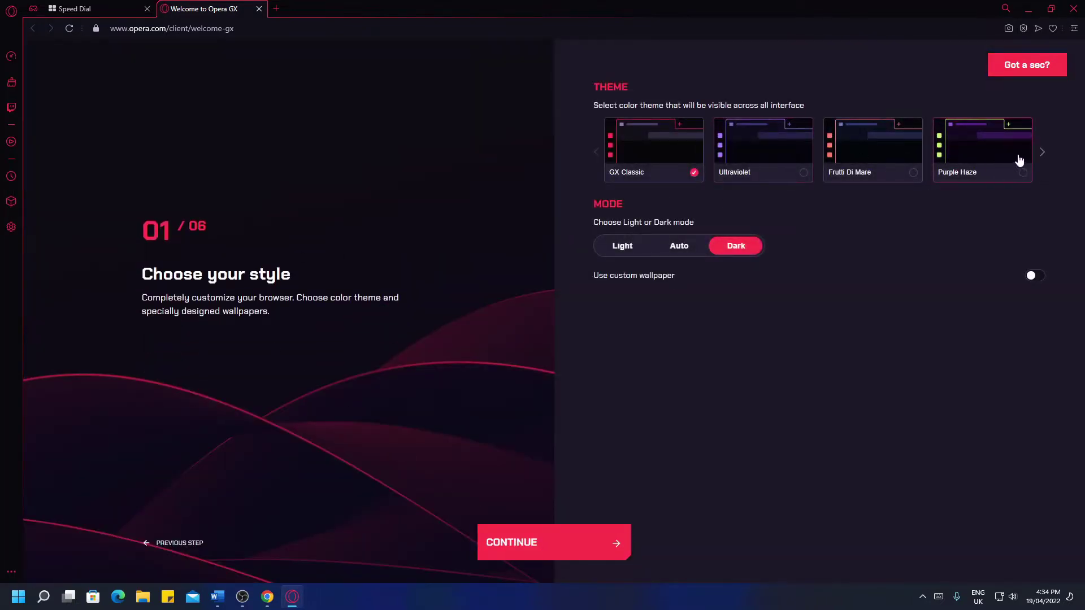
{"action": "left_click", "coordinate": [1045, 153]}
{"action": "left_click", "coordinate": [1044, 153]}
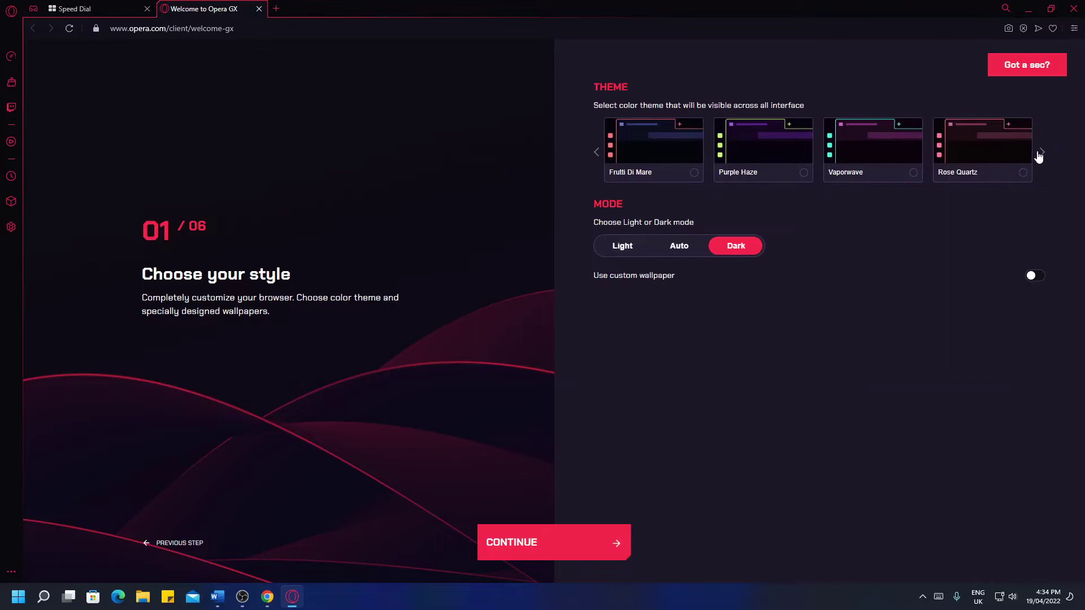
{"action": "left_click", "coordinate": [595, 151]}
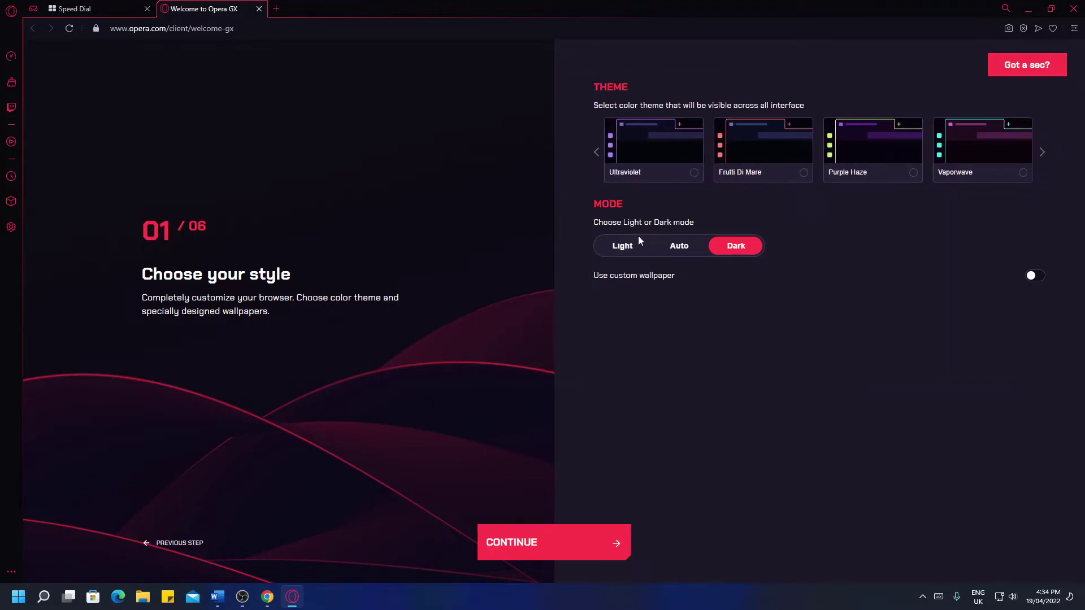
Keep Dark mode with custom wallpaper off, then continue to the inventory step.
{"action": "left_click", "coordinate": [649, 246]}
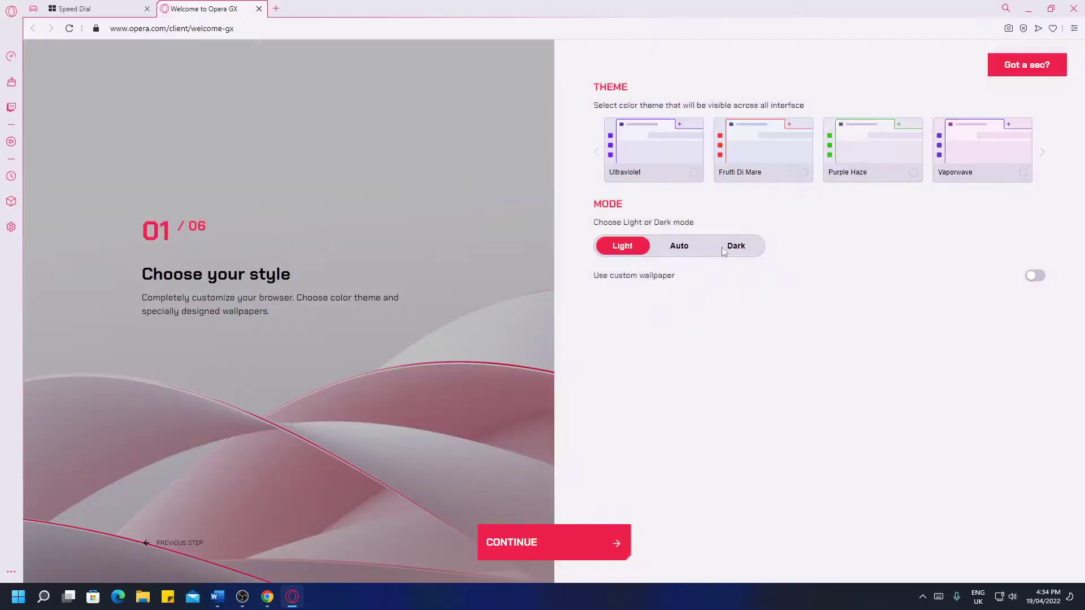
{"action": "left_click", "coordinate": [734, 248]}
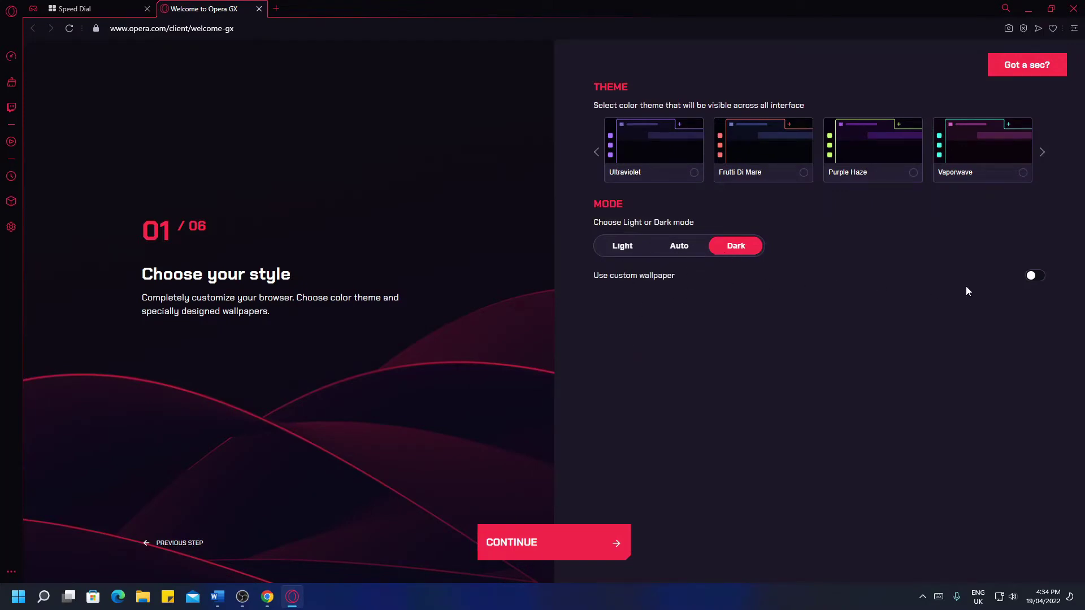
{"action": "left_click", "coordinate": [1034, 276]}
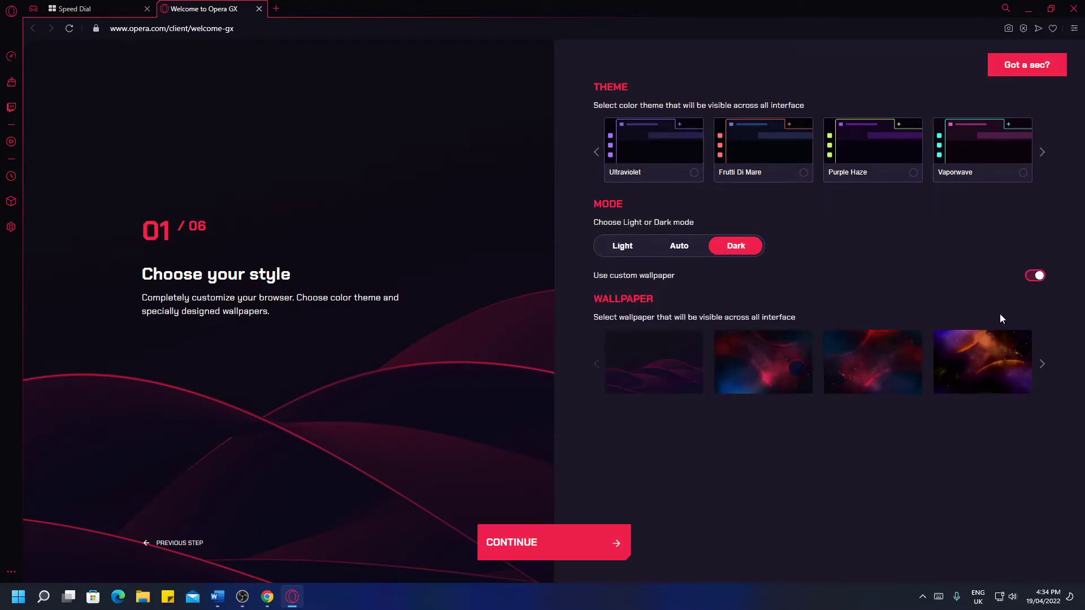
{"action": "left_click", "coordinate": [1035, 278]}
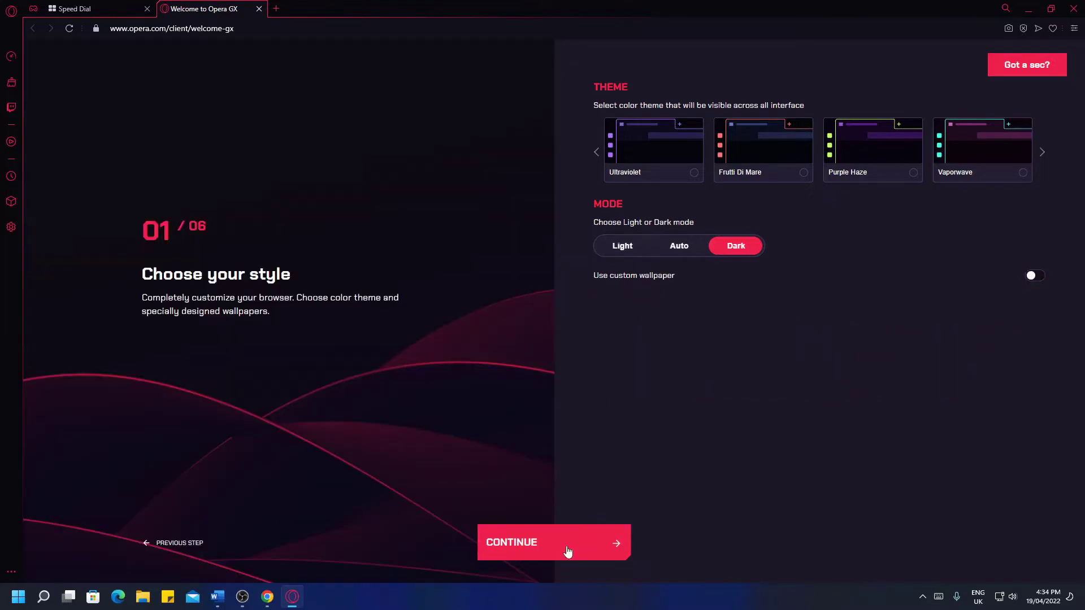
{"action": "left_click", "coordinate": [566, 552]}
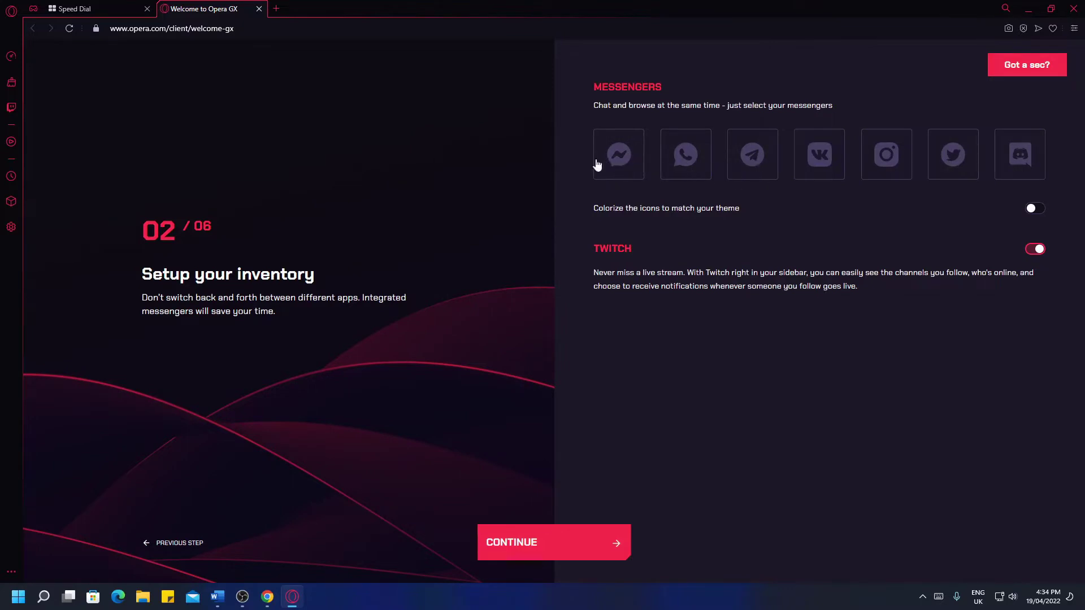
Select Messenger, WhatsApp and Discord for the sidebar, leaving Telegram and VK off, and continue.
{"action": "left_click", "coordinate": [643, 165]}
{"action": "left_click", "coordinate": [685, 157]}
{"action": "left_click", "coordinate": [760, 154]}
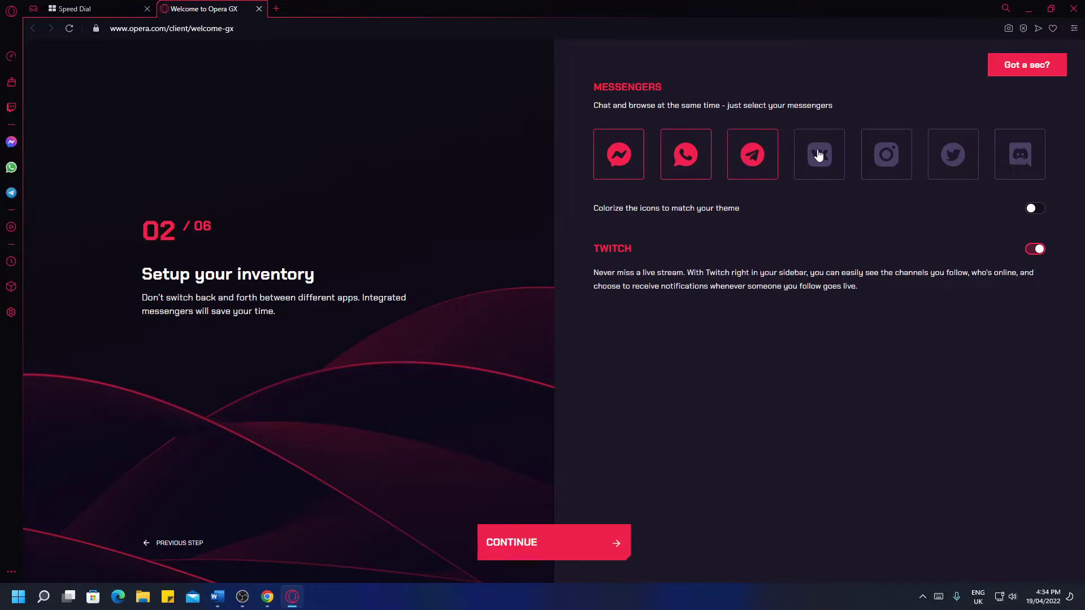
{"action": "left_click", "coordinate": [819, 153]}
{"action": "left_click", "coordinate": [818, 154]}
{"action": "left_click", "coordinate": [757, 153]}
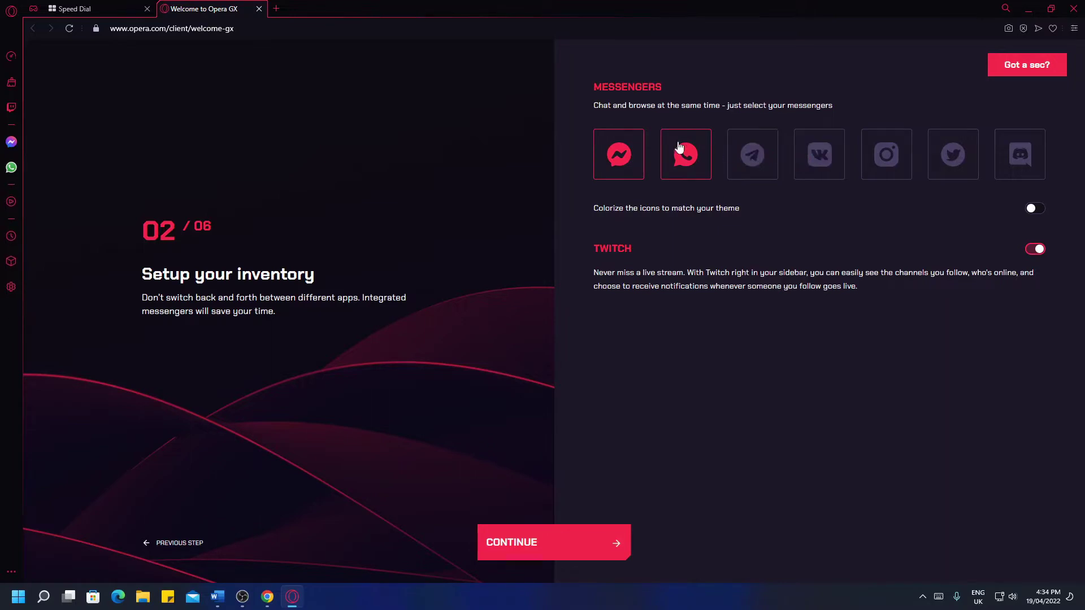
{"action": "left_click", "coordinate": [637, 153]}
{"action": "left_click", "coordinate": [1016, 157]}
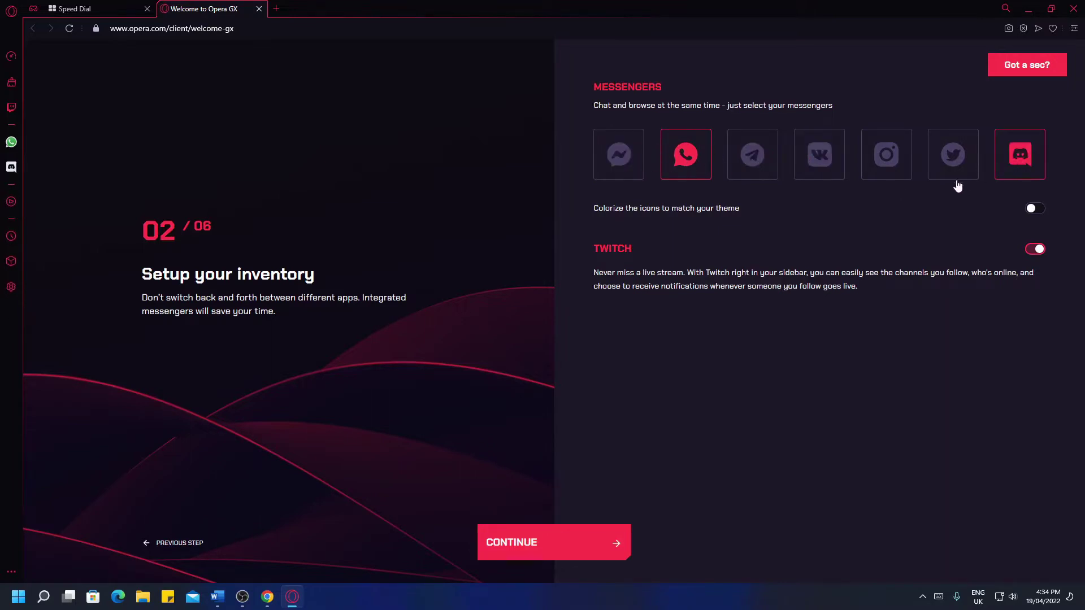
{"action": "left_click", "coordinate": [625, 165]}
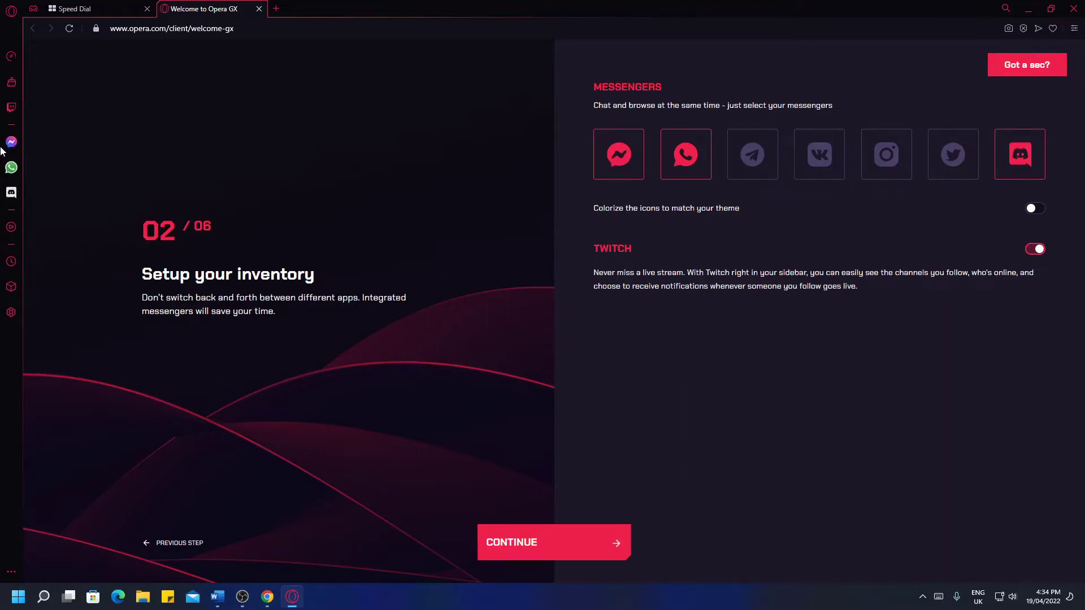
{"action": "left_click", "coordinate": [516, 552]}
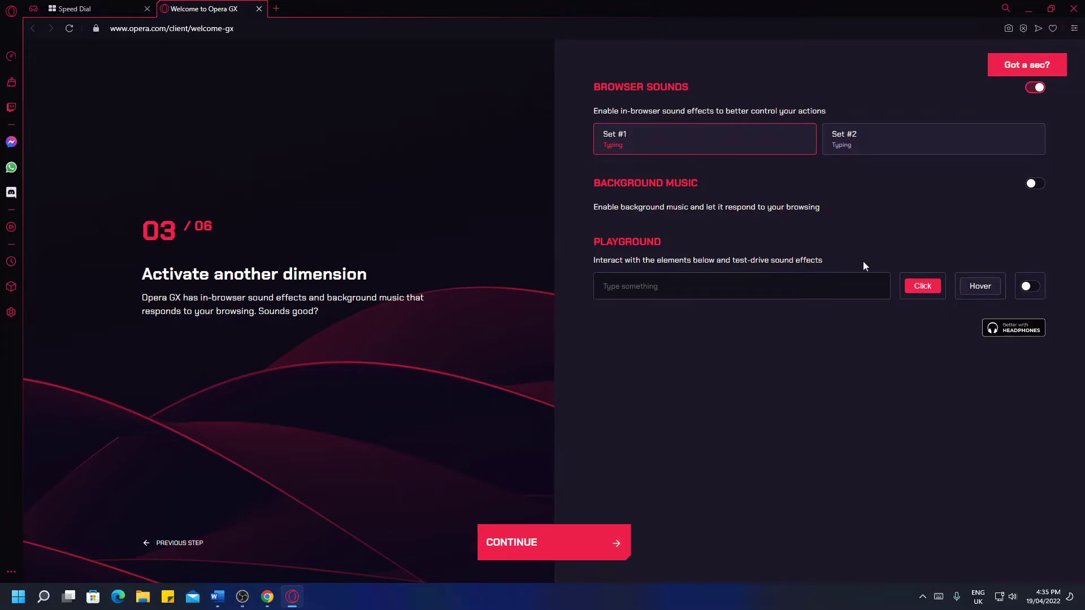
Continue past the sound, resource control and mobile app steps with default settings.
{"action": "left_click", "coordinate": [531, 561]}
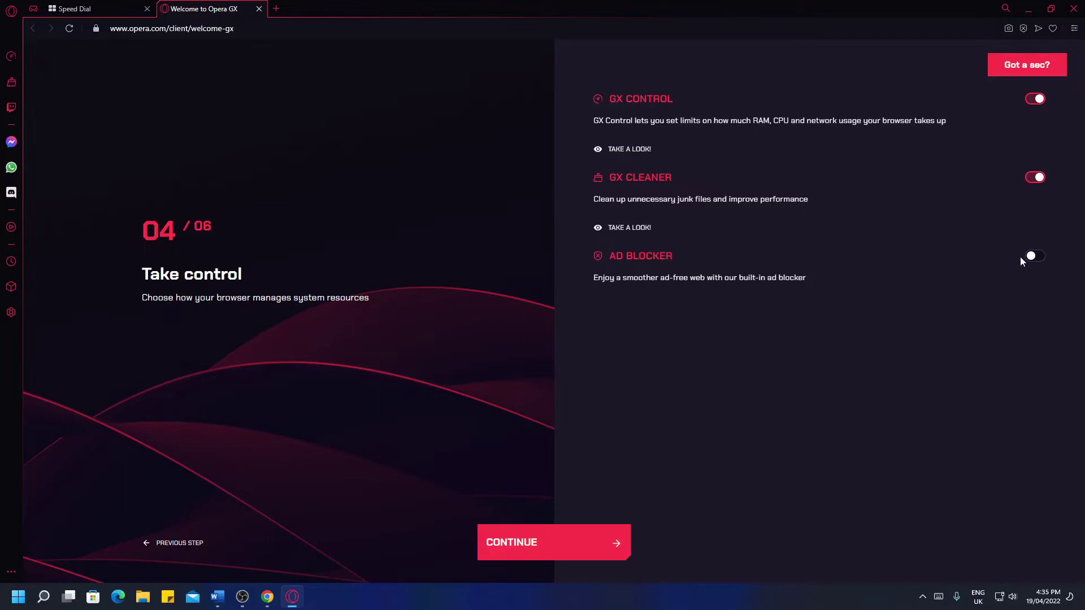
{"action": "left_click", "coordinate": [526, 544]}
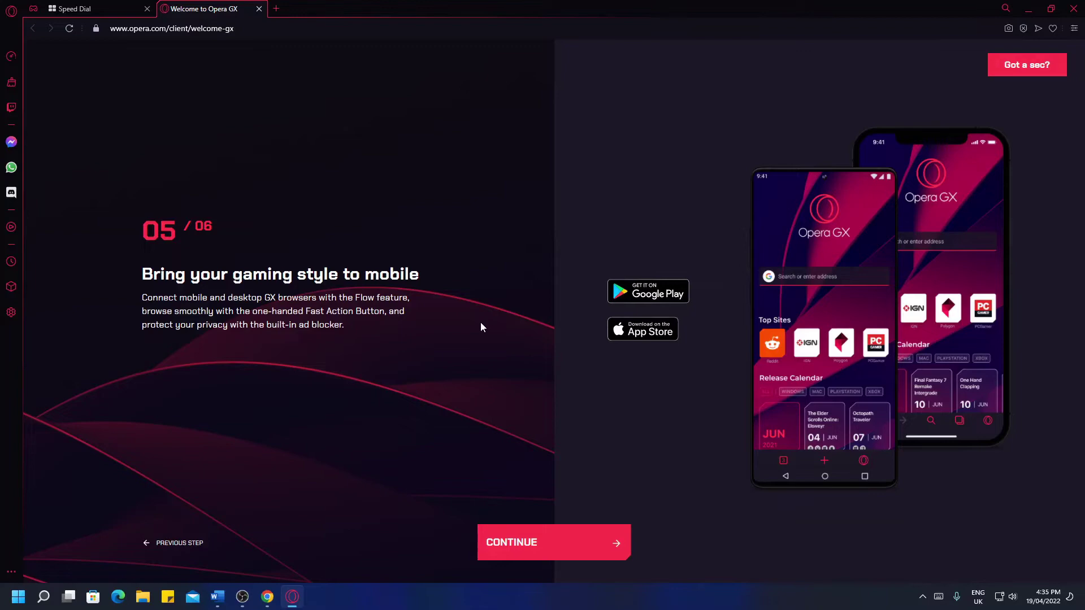
{"action": "left_click", "coordinate": [546, 543]}
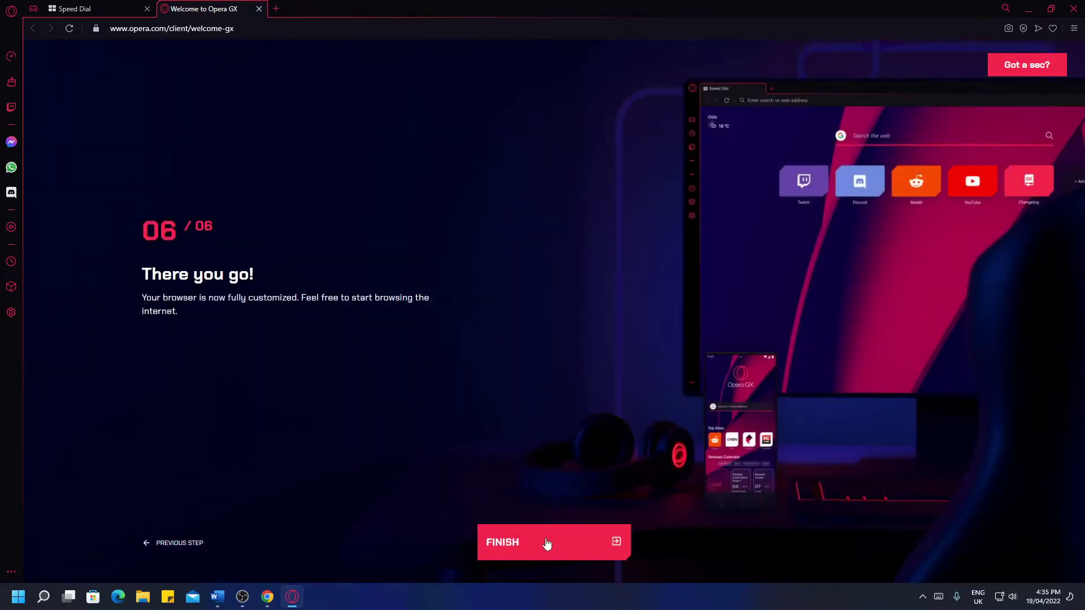
Finish the tour, close the duplicate Speed Dial tab, and show the GX Control panel.
{"action": "left_click", "coordinate": [547, 544]}
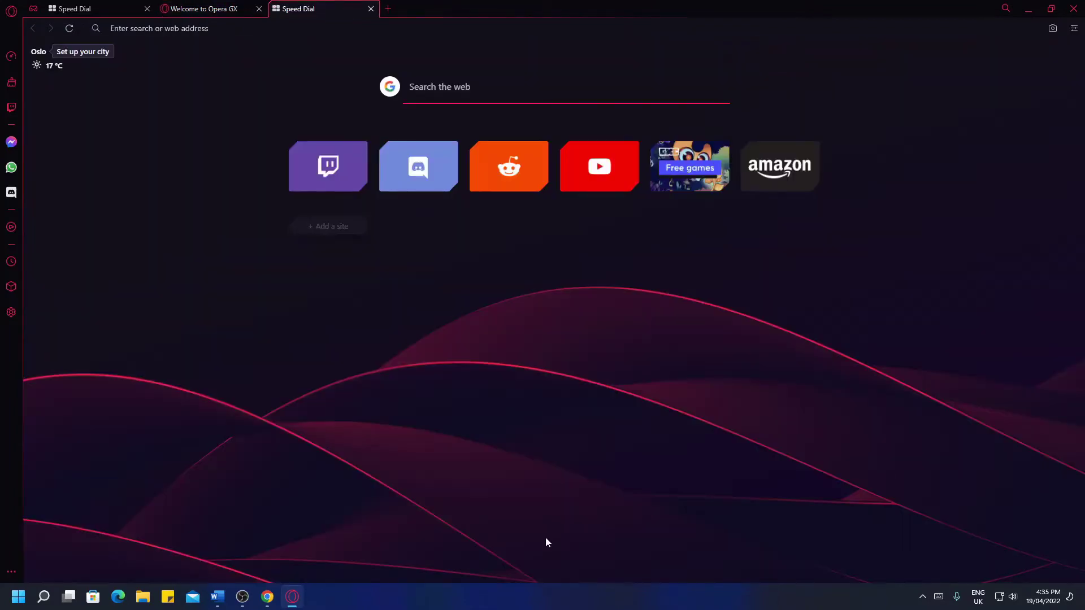
{"action": "left_click", "coordinate": [147, 9]}
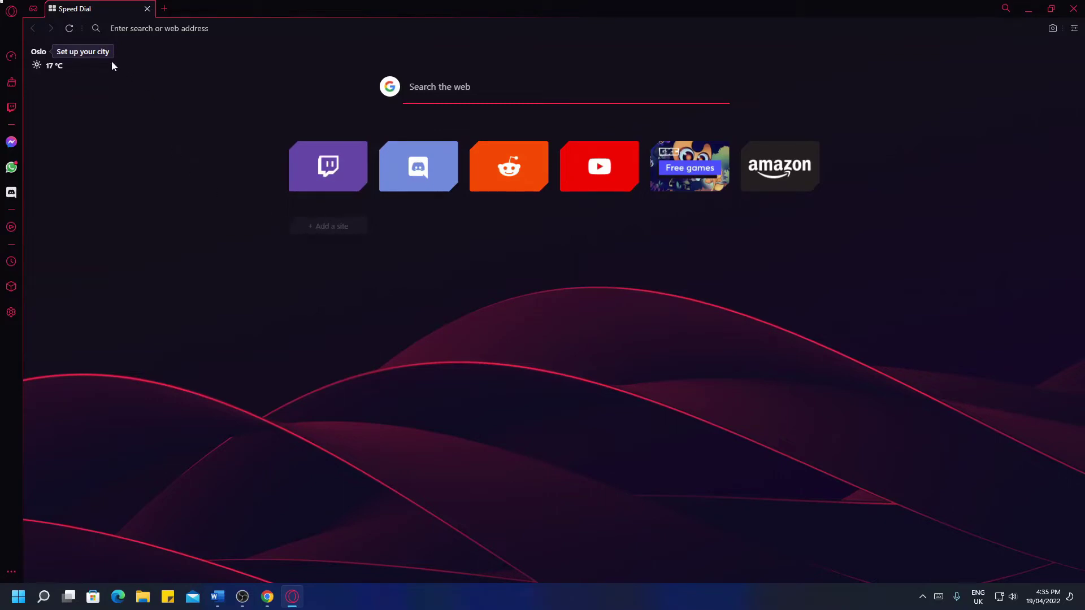
{"action": "left_click", "coordinate": [12, 56]}
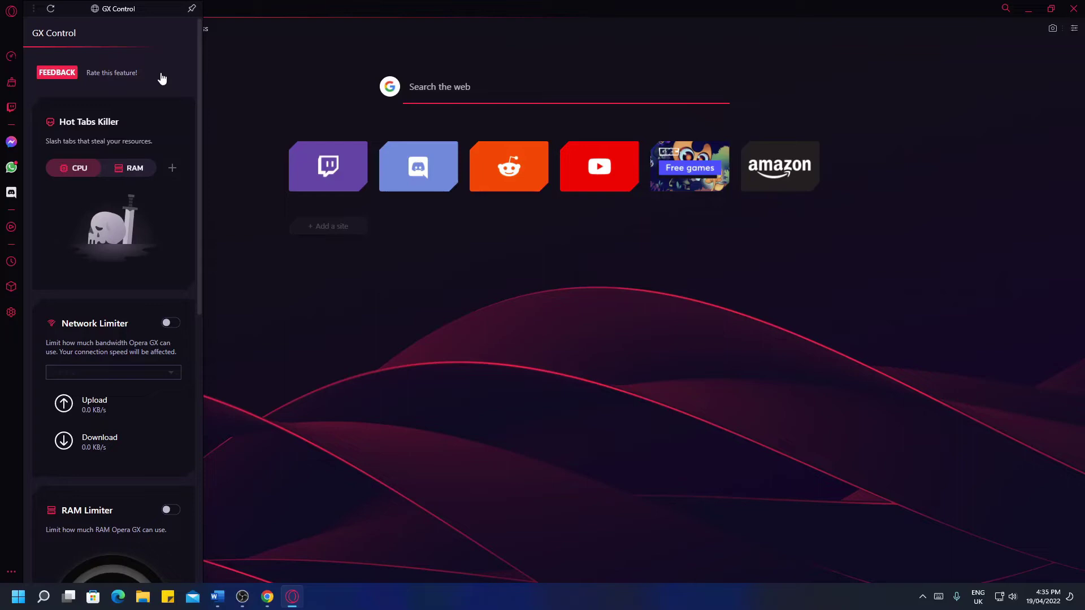
View the GX Cleaner presets, then switch the side panel to Twitch.
{"action": "left_click", "coordinate": [11, 85]}
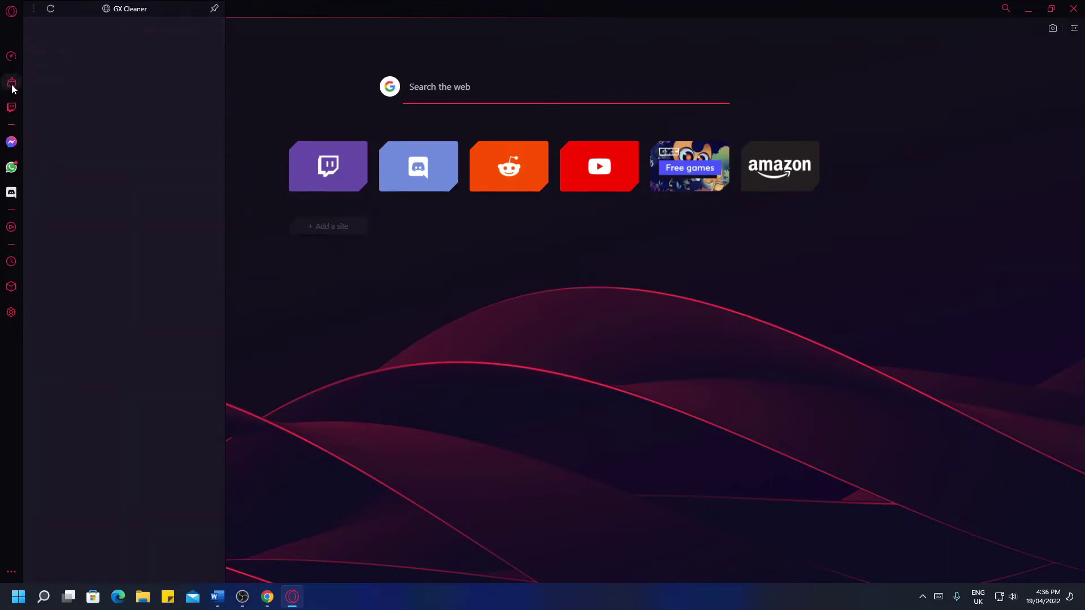
{"action": "left_click", "coordinate": [140, 279]}
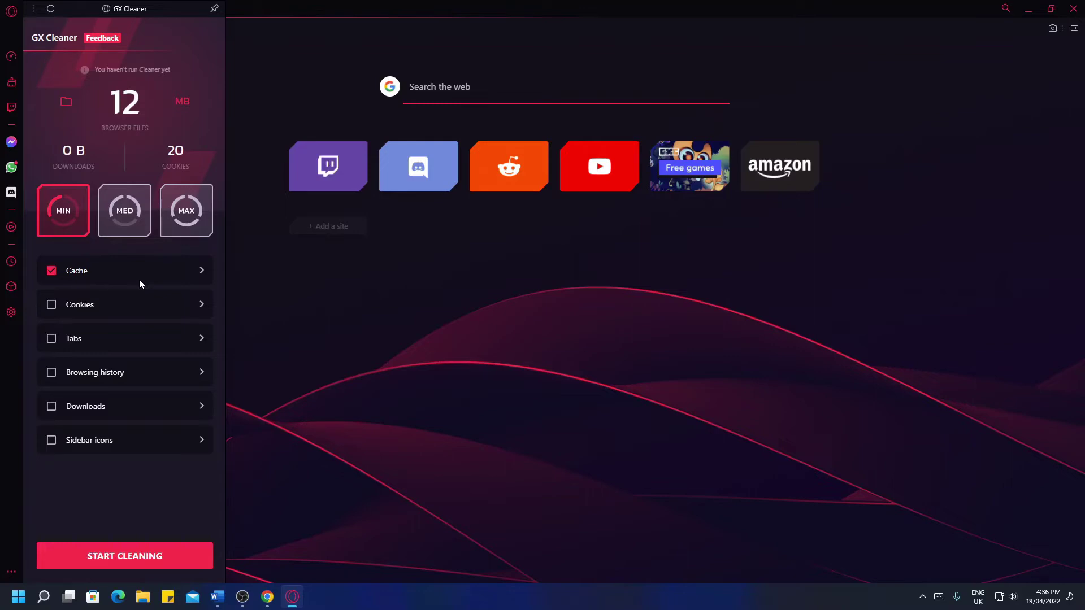
{"action": "left_click", "coordinate": [11, 107]}
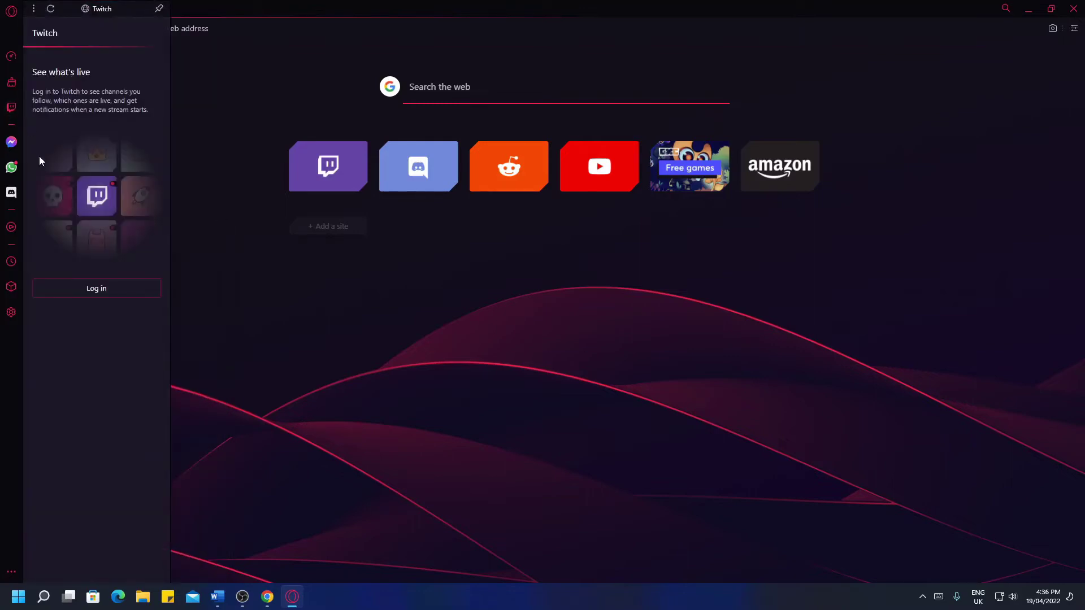
Show the WhatsApp, Messenger and Discord panels in turn, ending on the music Player.
{"action": "left_click", "coordinate": [12, 169]}
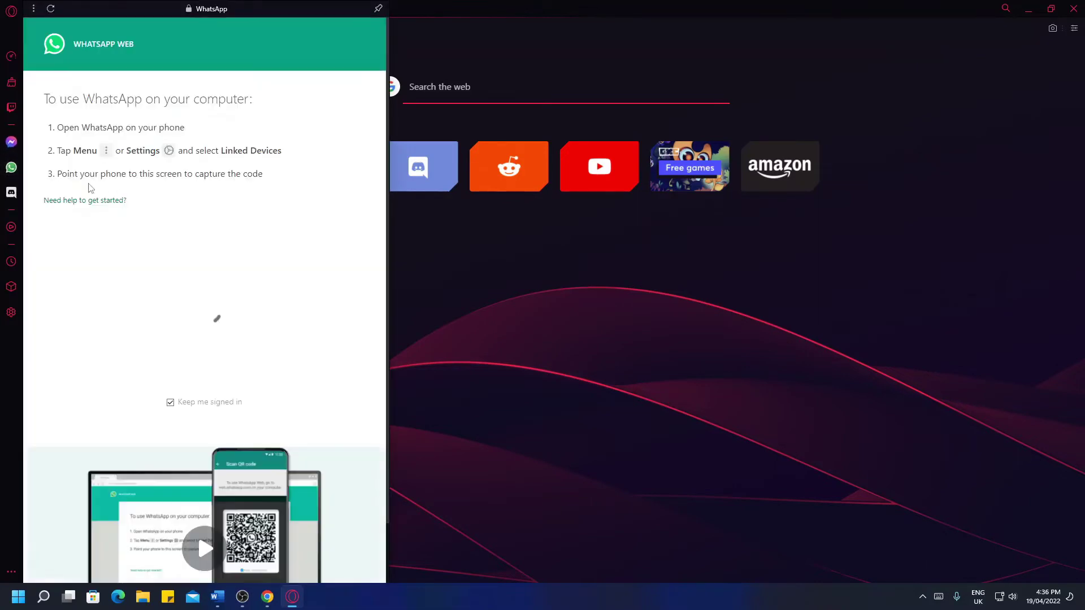
{"action": "left_click", "coordinate": [12, 142]}
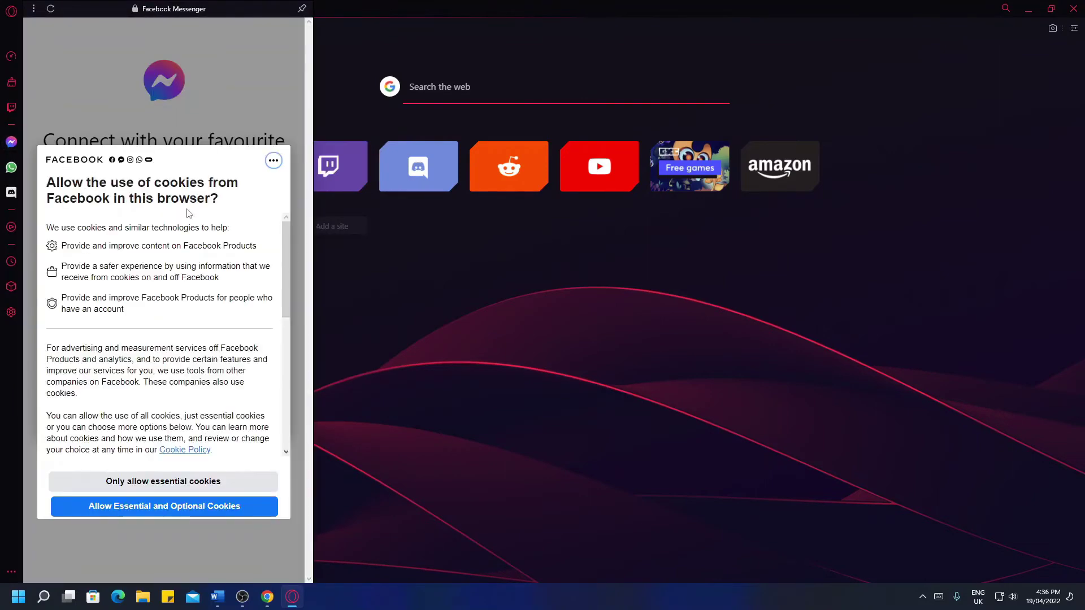
{"action": "left_click", "coordinate": [12, 193]}
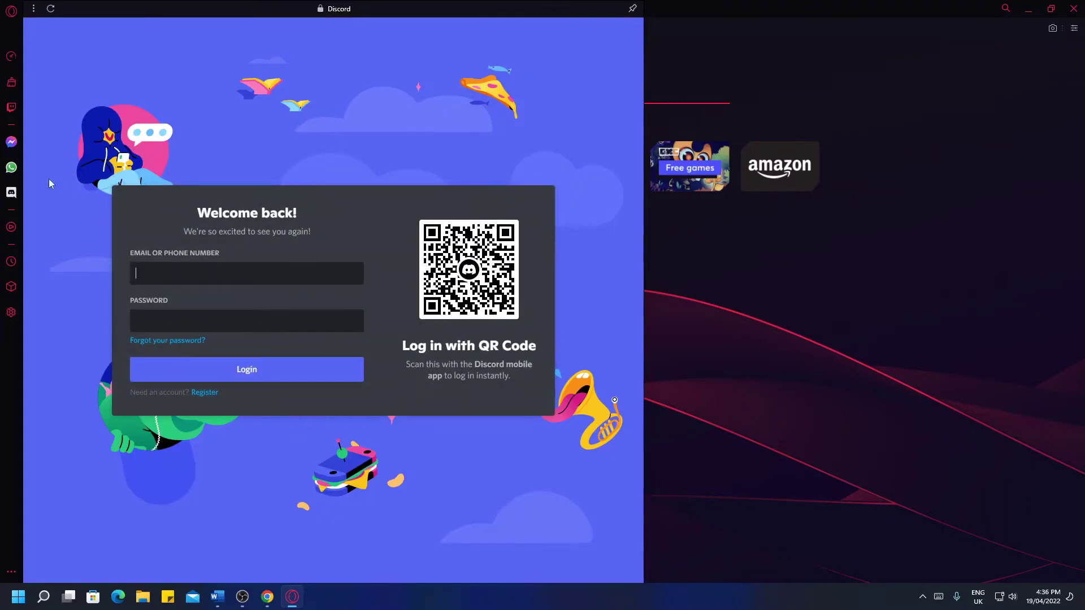
{"action": "left_click", "coordinate": [11, 227]}
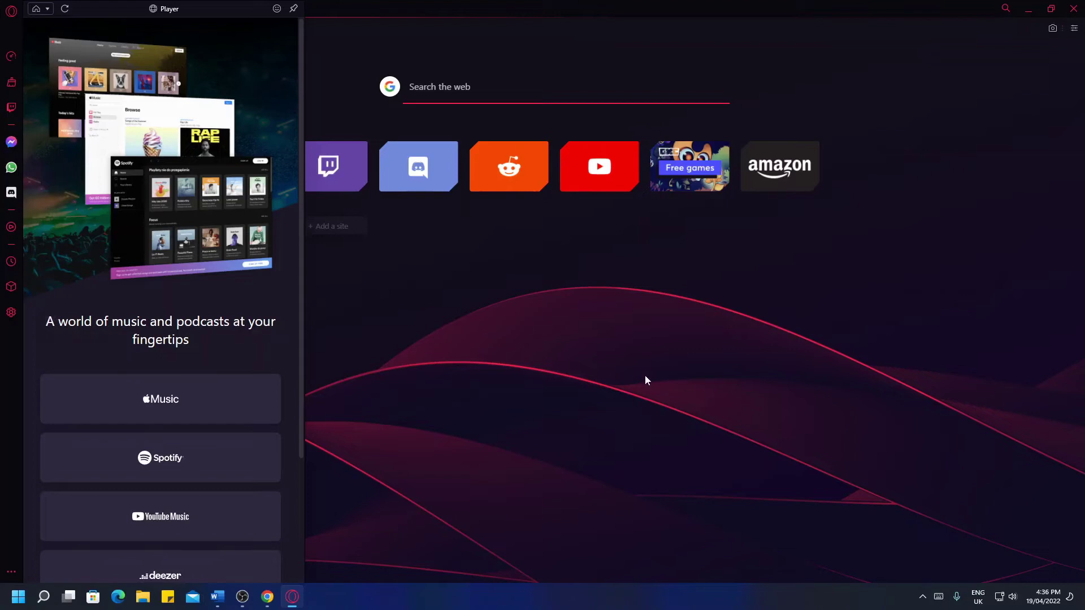
Close the Player, start and cancel a page snapshot, then show Easy setup.
{"action": "left_click", "coordinate": [681, 413]}
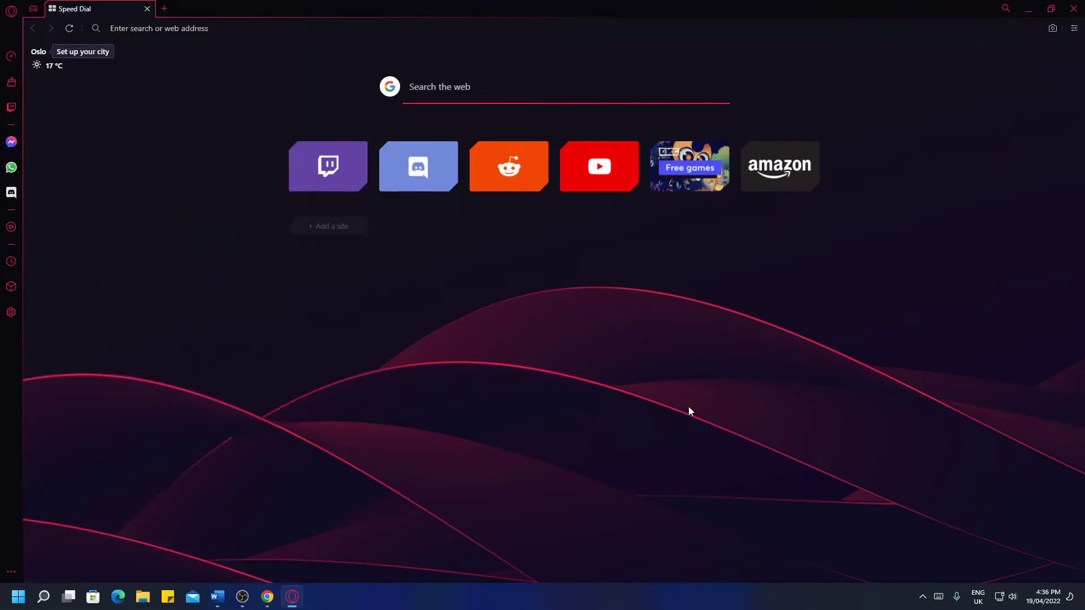
{"action": "left_click", "coordinate": [1052, 28]}
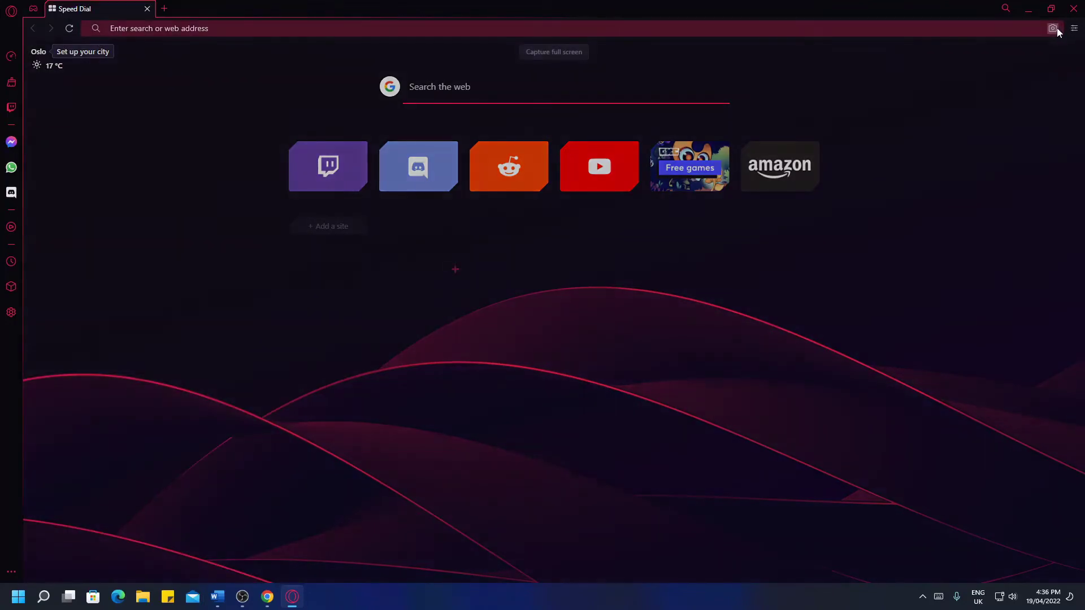
{"action": "left_click_drag", "start_coordinate": [172, 87], "coordinate": [1020, 478]}
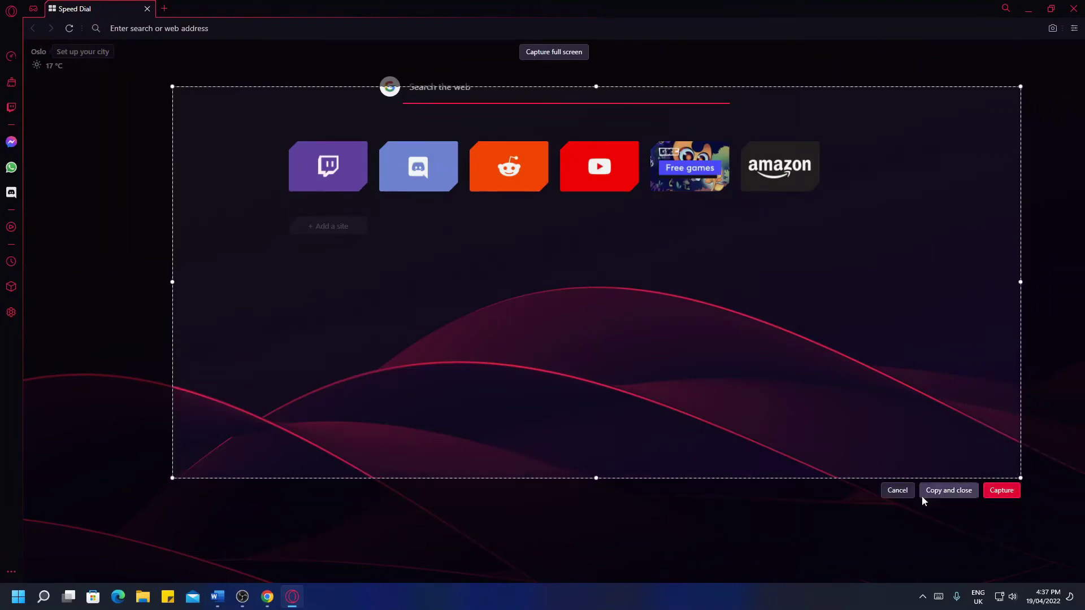
{"action": "left_click", "coordinate": [896, 490]}
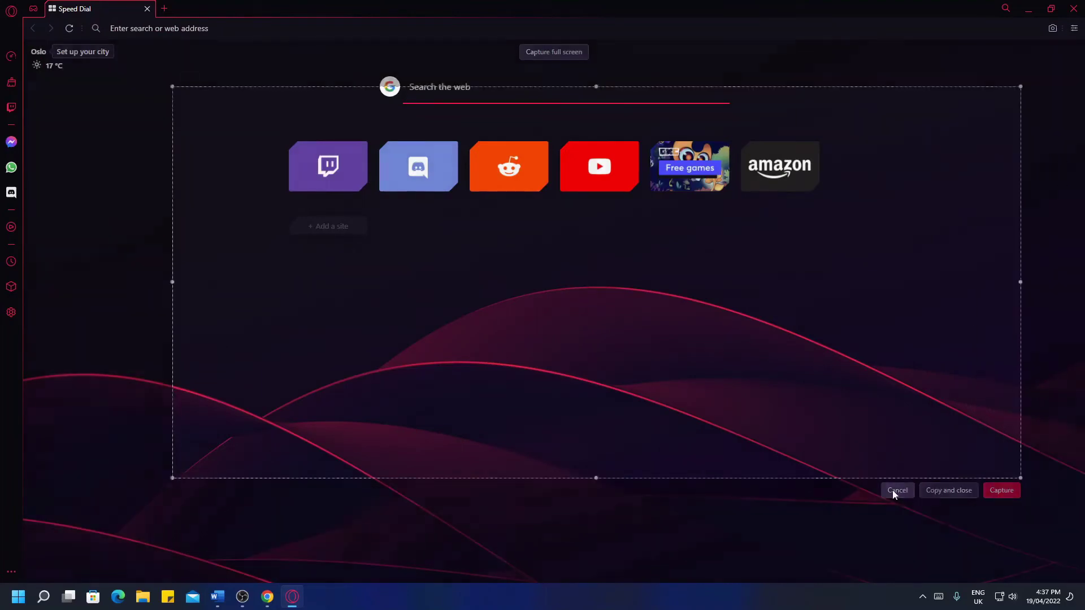
{"action": "left_click", "coordinate": [1073, 28]}
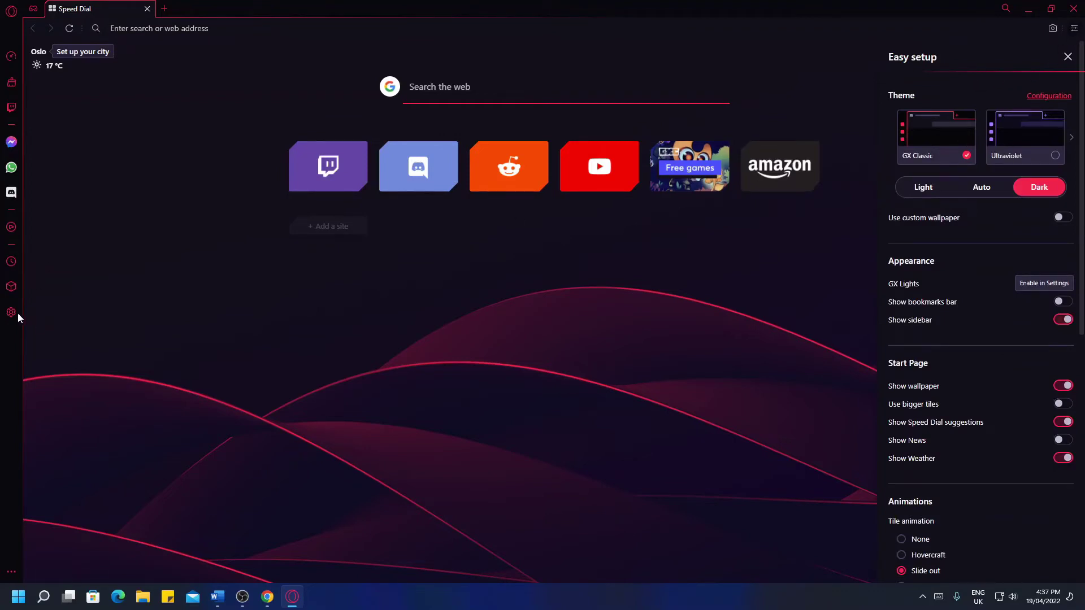
Dismiss Easy setup, review the Sidebar Setup list, then close it.
{"action": "left_click", "coordinate": [428, 368]}
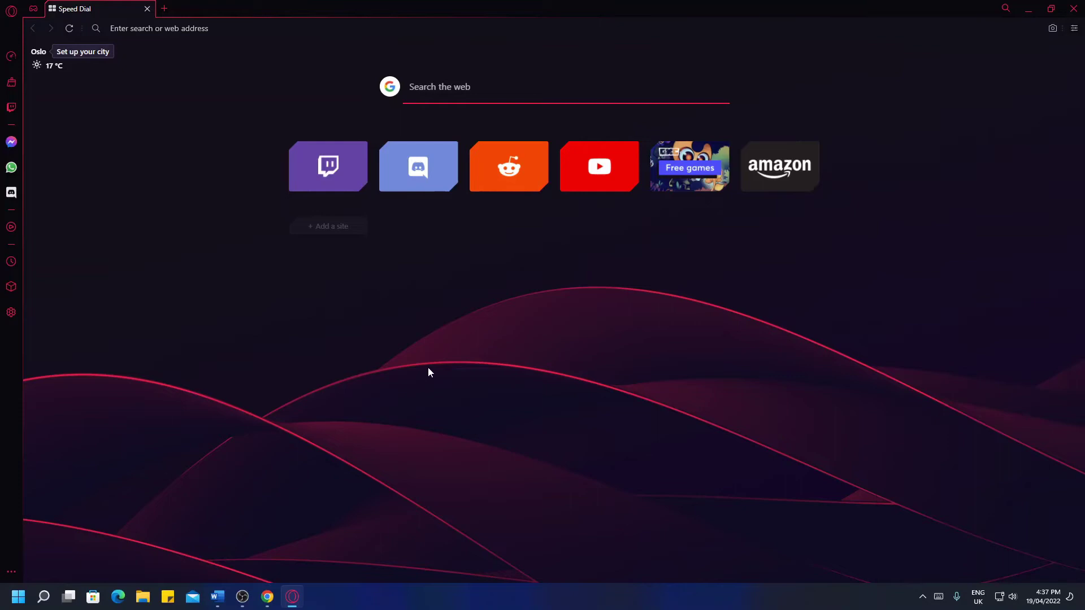
{"action": "left_click", "coordinate": [8, 572]}
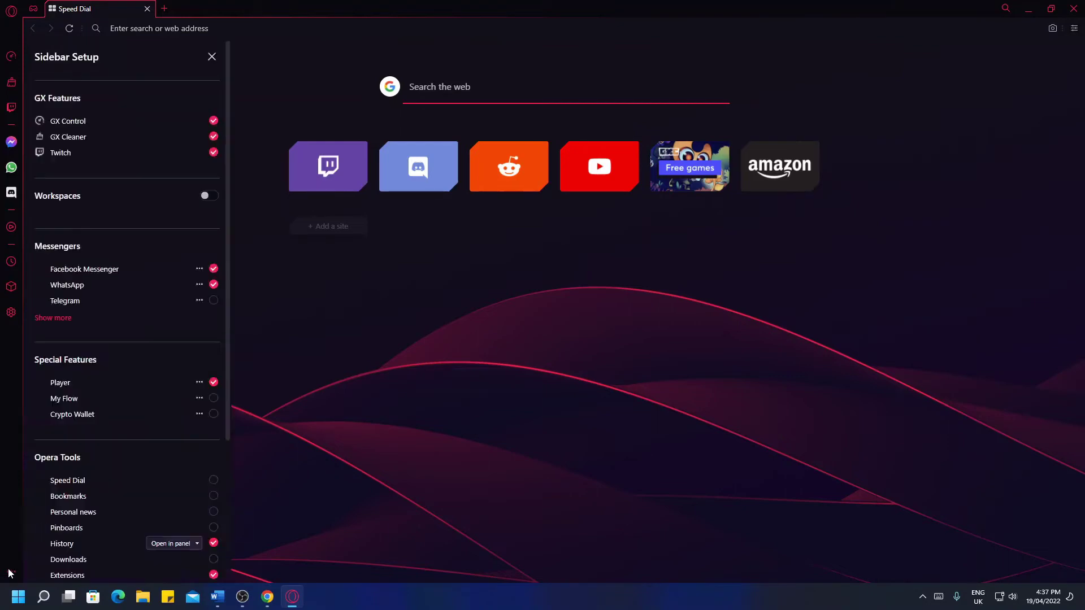
{"action": "left_click", "coordinate": [8, 572]}
{"action": "left_click", "coordinate": [8, 572]}
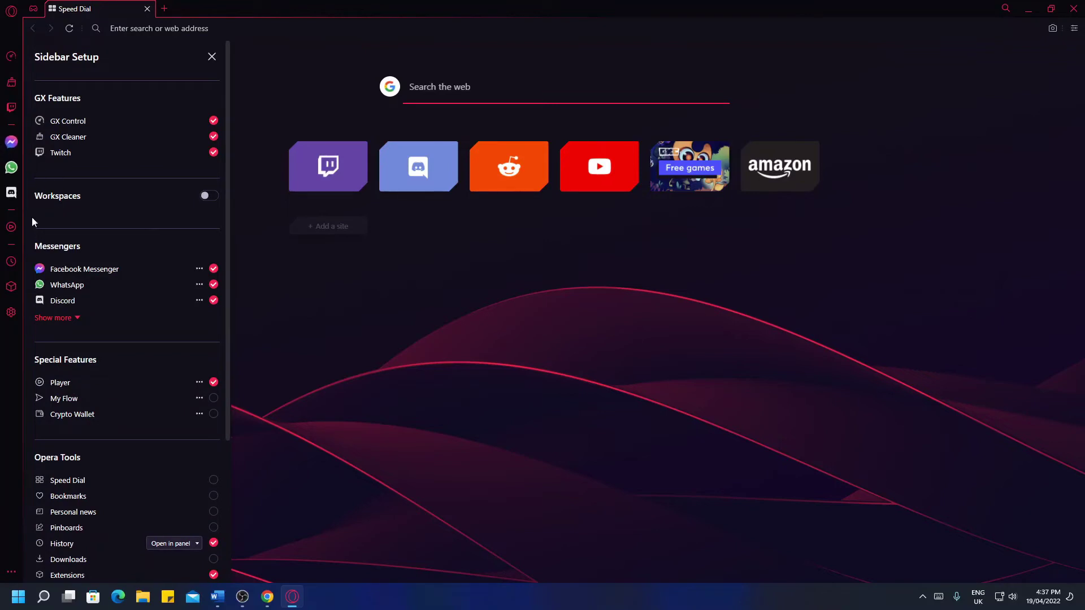
{"action": "scroll", "coordinate": [79, 311], "scroll_direction": "down", "scroll_amount": 2}
{"action": "left_click", "coordinate": [378, 483]}
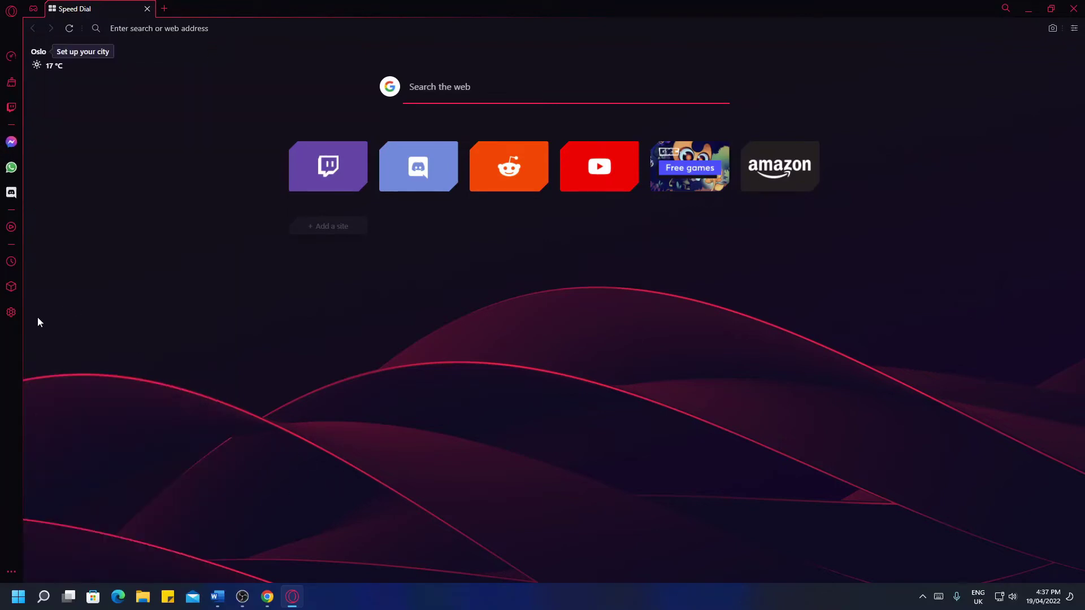
Set a custom theme with a pink primary colour, after trying yellow, grey and purple.
{"action": "left_click", "coordinate": [11, 312]}
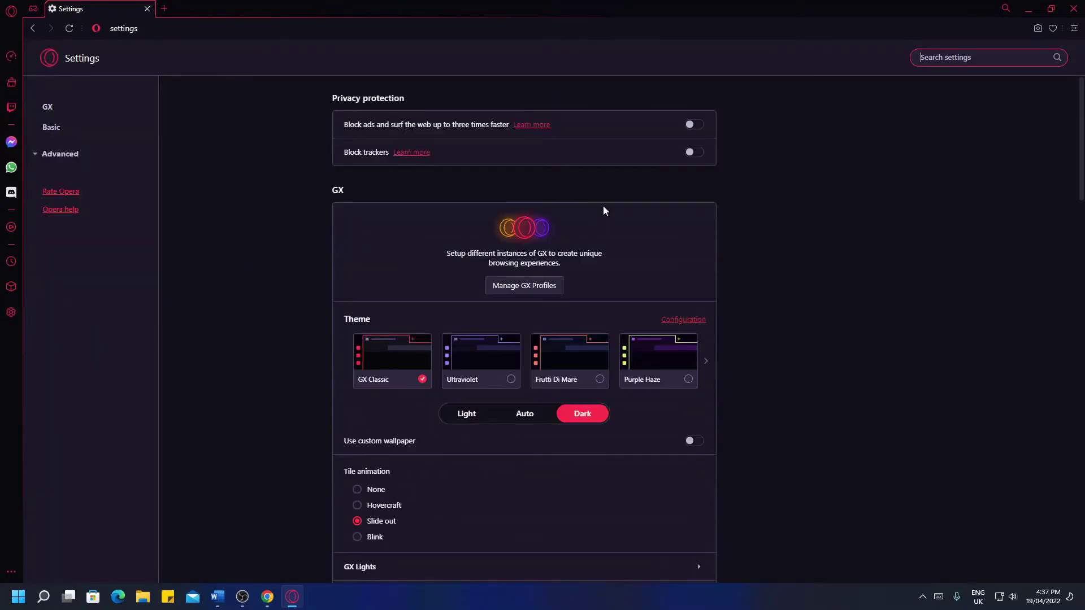
{"action": "scroll", "coordinate": [602, 211], "scroll_direction": "down", "scroll_amount": 1}
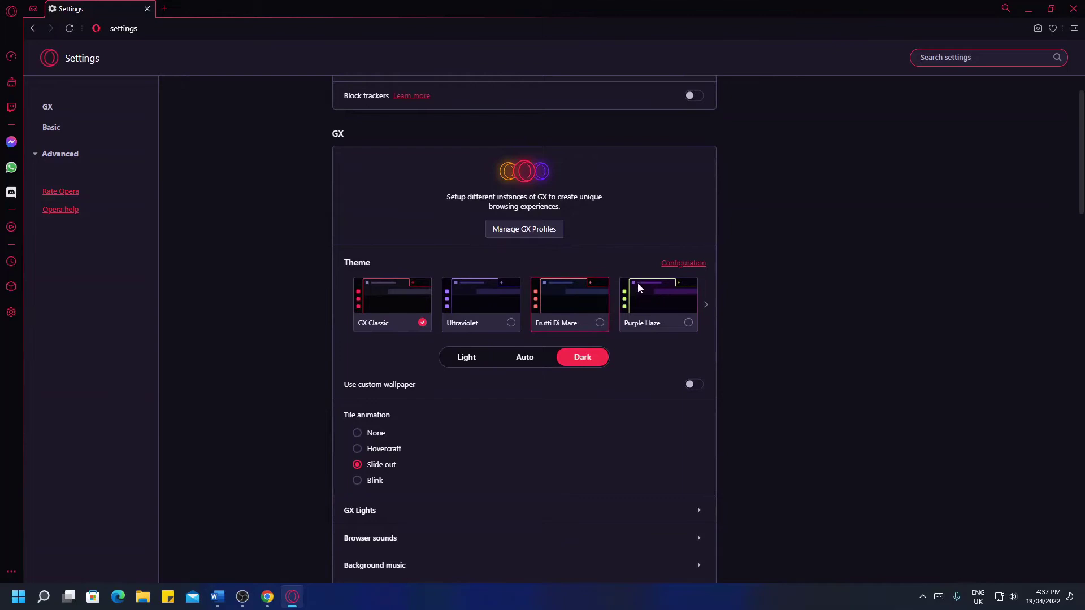
{"action": "left_click", "coordinate": [681, 263]}
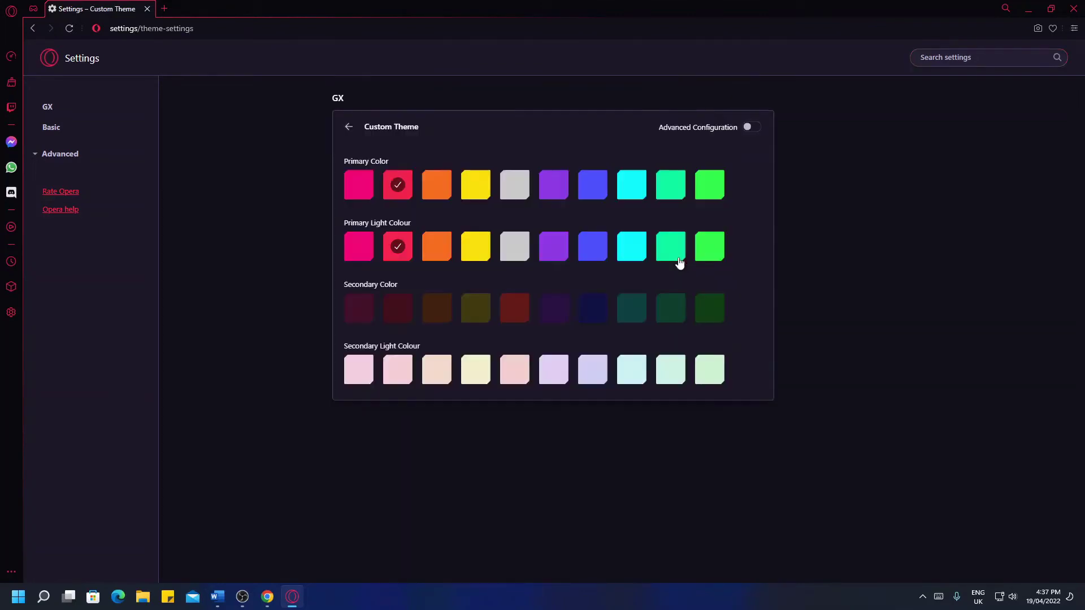
{"action": "left_click", "coordinate": [475, 184]}
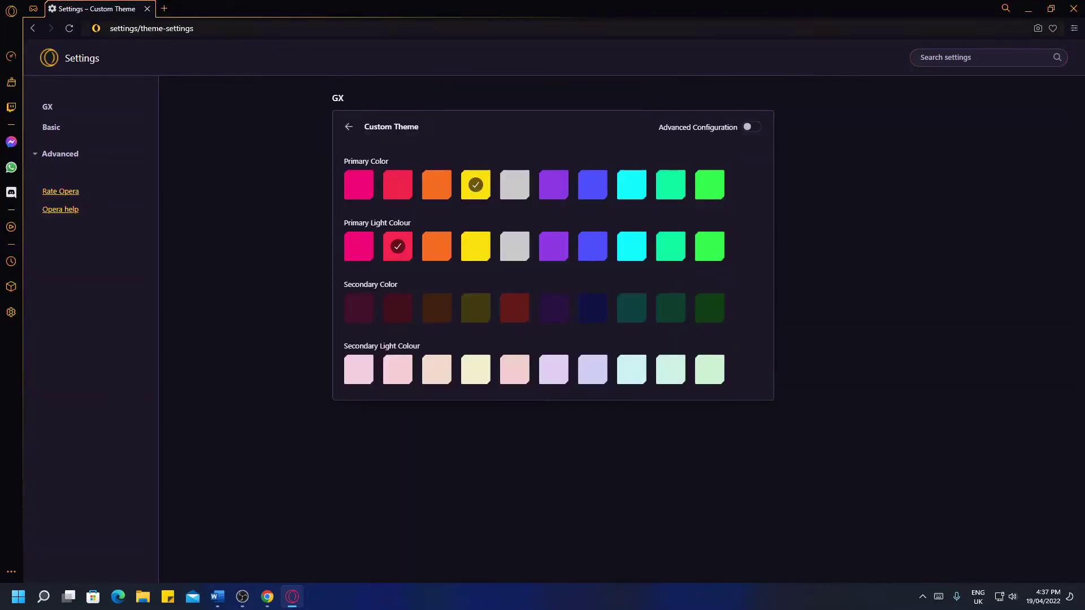
{"action": "left_click", "coordinate": [514, 185]}
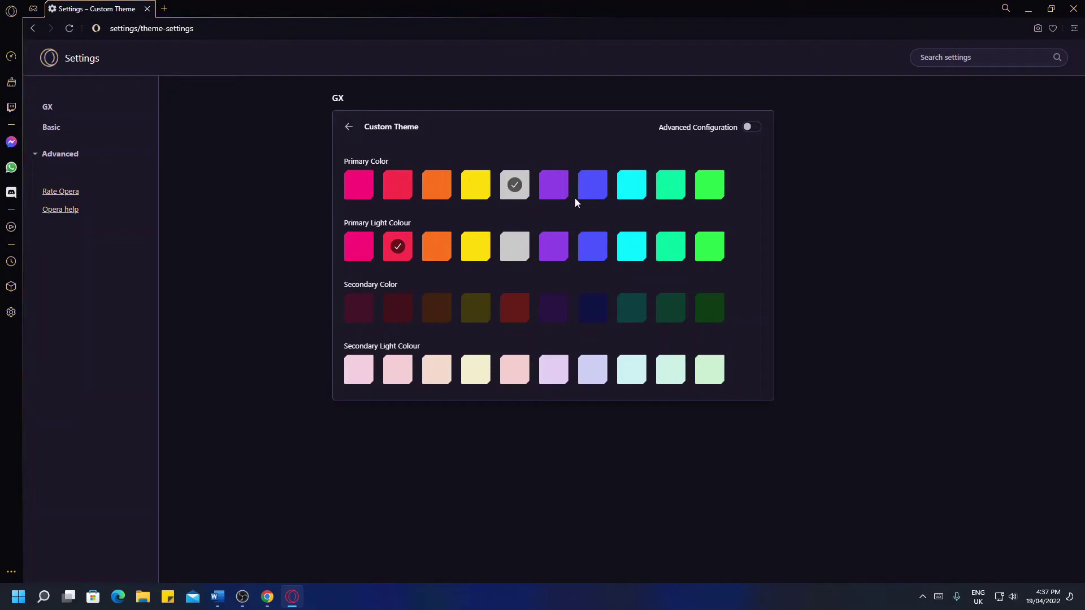
{"action": "left_click", "coordinate": [553, 185]}
{"action": "left_click", "coordinate": [358, 185]}
{"action": "left_click", "coordinate": [348, 127]}
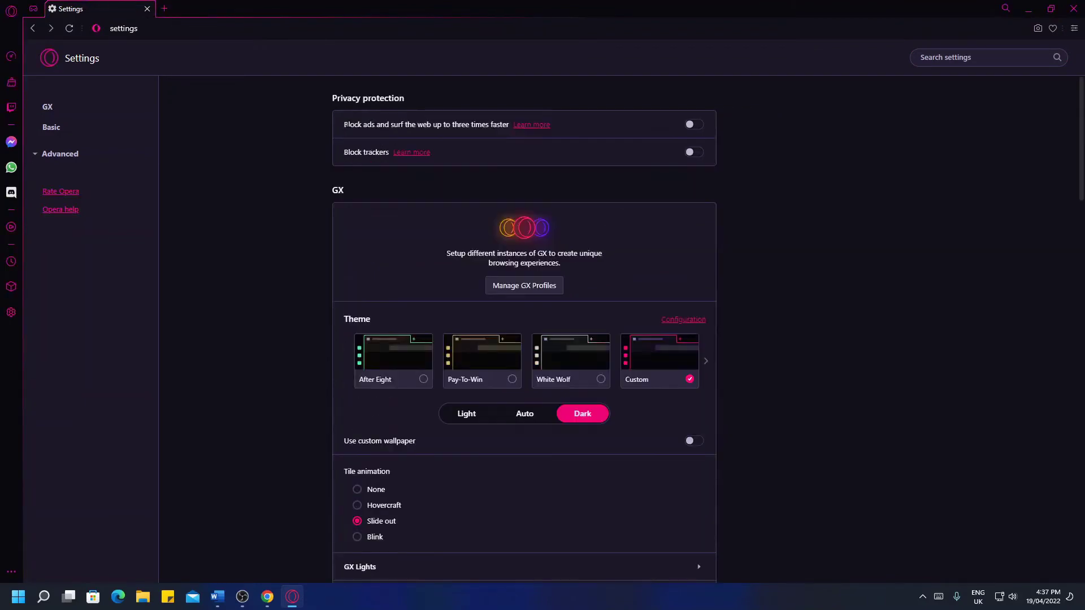
{"action": "scroll", "coordinate": [510, 295], "scroll_direction": "down", "scroll_amount": 3}
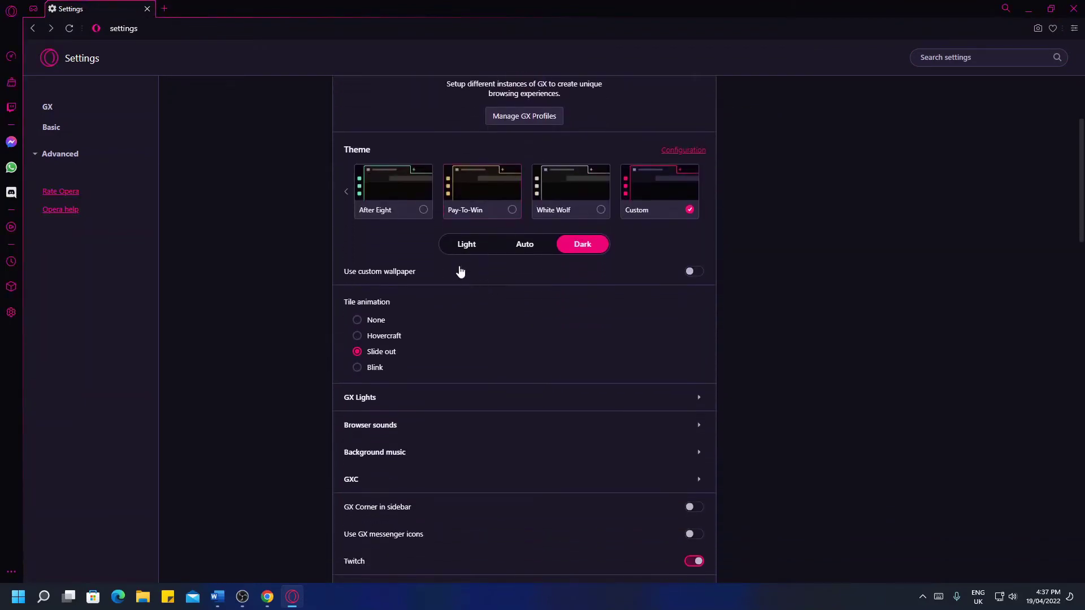
Leave custom wallpaper off after toggling it, and open the GX Lights settings.
{"action": "left_click", "coordinate": [693, 273]}
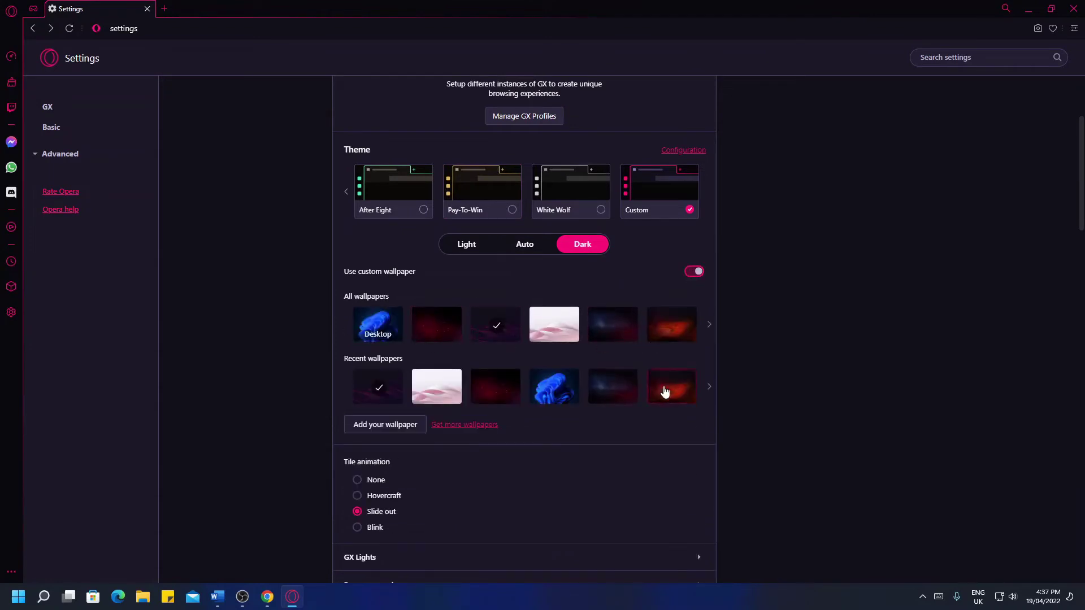
{"action": "left_click", "coordinate": [695, 272]}
{"action": "scroll", "coordinate": [613, 294], "scroll_direction": "down", "scroll_amount": 1}
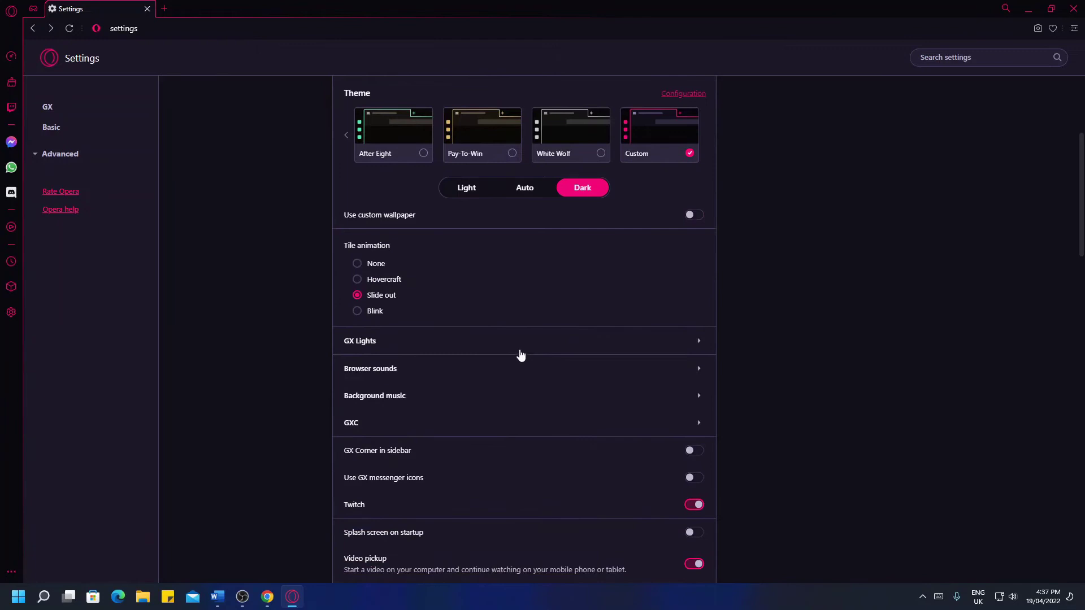
{"action": "left_click", "coordinate": [472, 347]}
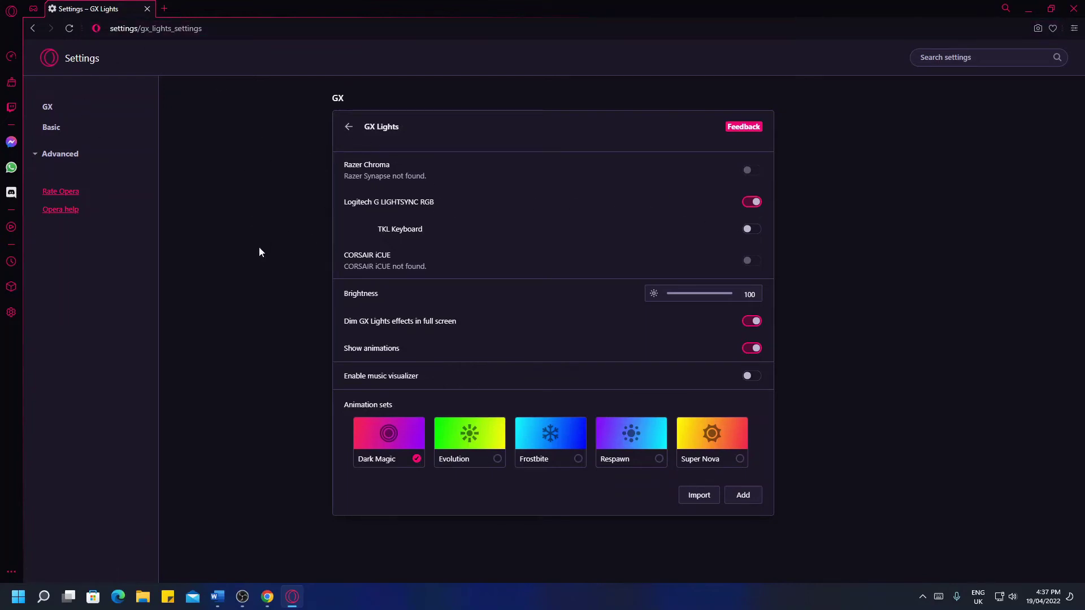
Return to Settings and review the address-bar search engines, keeping Google Search.
{"action": "key", "text": "alt+Left"}
{"action": "scroll", "coordinate": [405, 339], "scroll_direction": "down", "scroll_amount": 3}
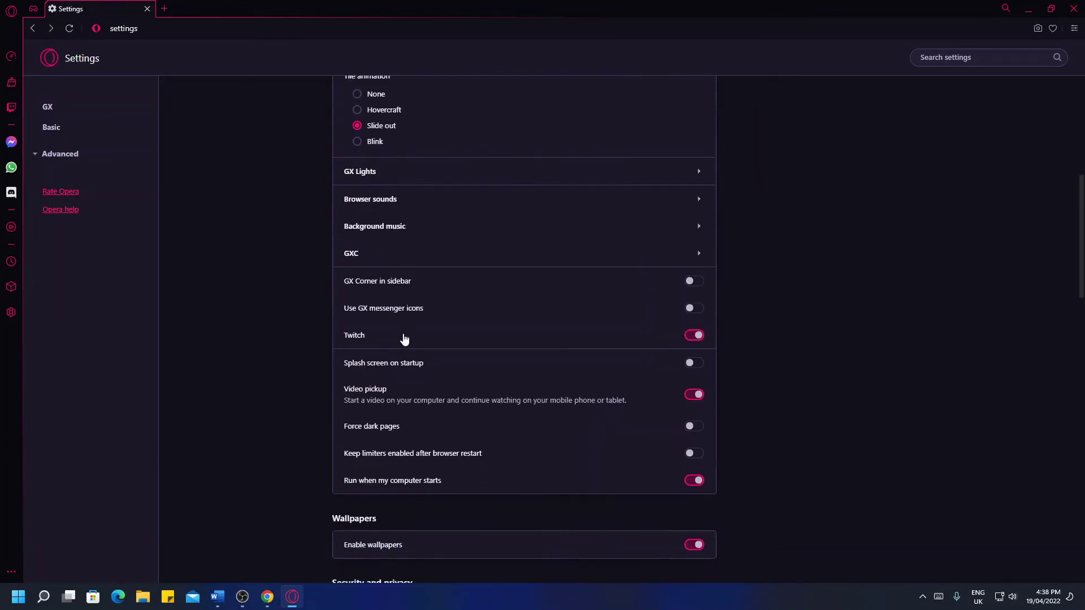
{"action": "scroll", "coordinate": [401, 339], "scroll_direction": "down", "scroll_amount": 4}
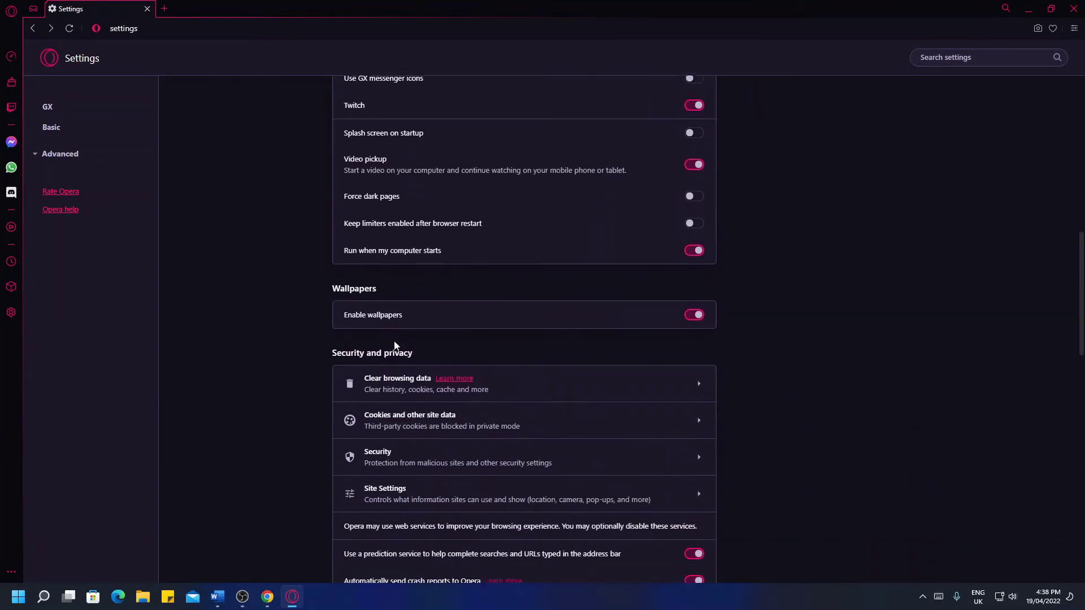
{"action": "scroll", "coordinate": [416, 320], "scroll_direction": "down", "scroll_amount": 8}
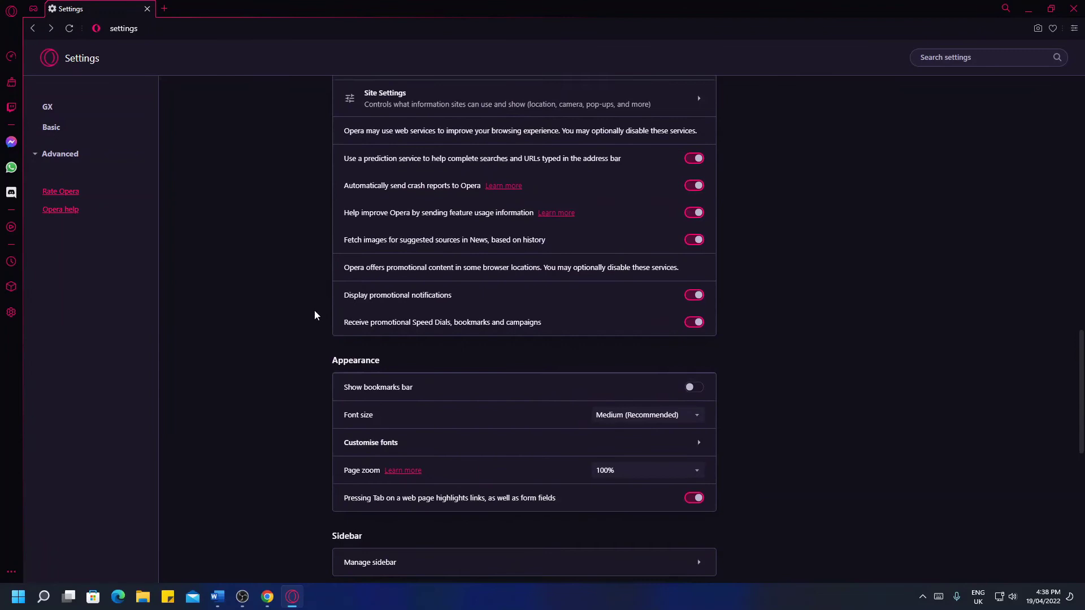
{"action": "scroll", "coordinate": [315, 315], "scroll_direction": "down", "scroll_amount": 2}
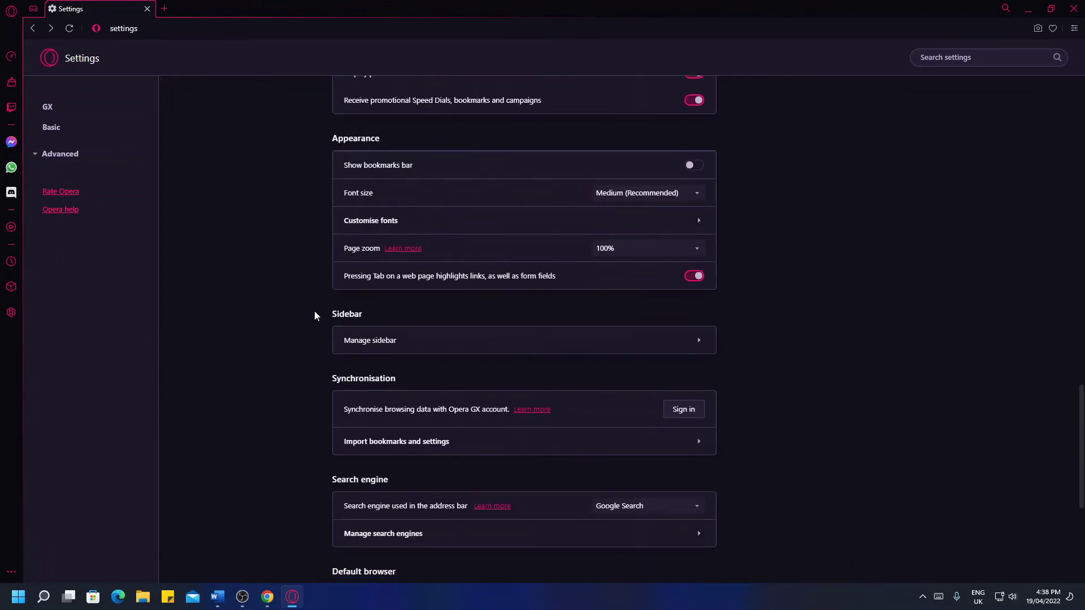
{"action": "scroll", "coordinate": [436, 178], "scroll_direction": "down", "scroll_amount": 2}
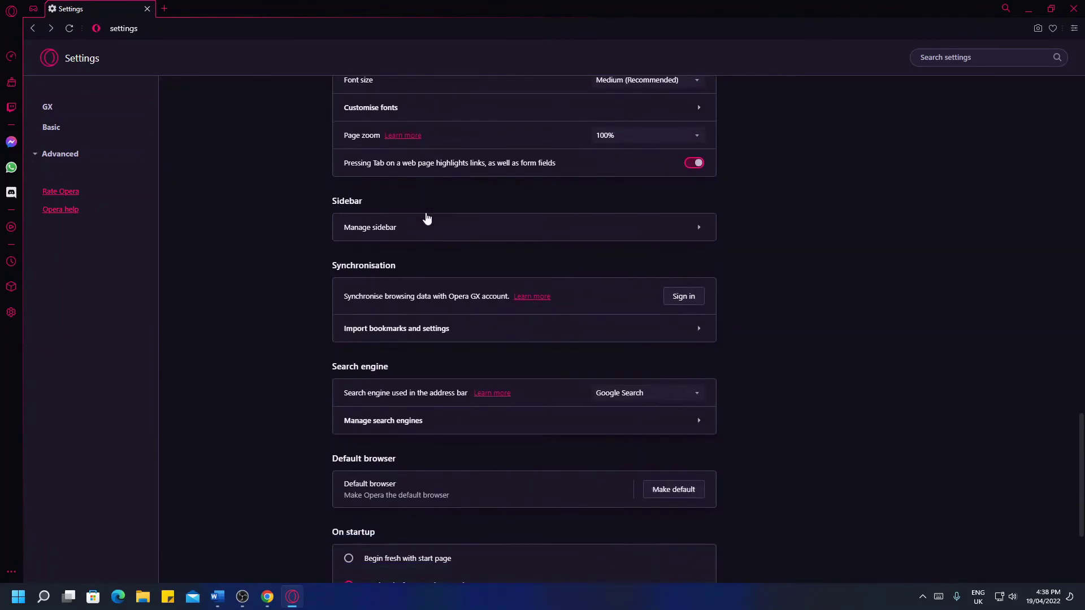
{"action": "scroll", "coordinate": [418, 219], "scroll_direction": "down", "scroll_amount": 1}
{"action": "scroll", "coordinate": [224, 323], "scroll_direction": "down", "scroll_amount": 1}
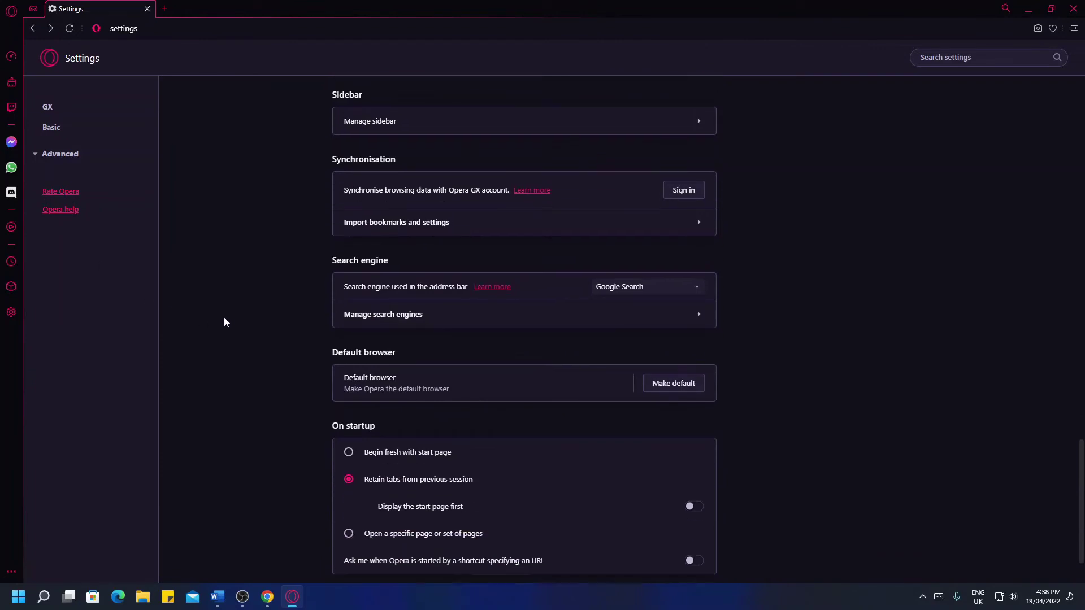
{"action": "scroll", "coordinate": [269, 312], "scroll_direction": "down", "scroll_amount": 1}
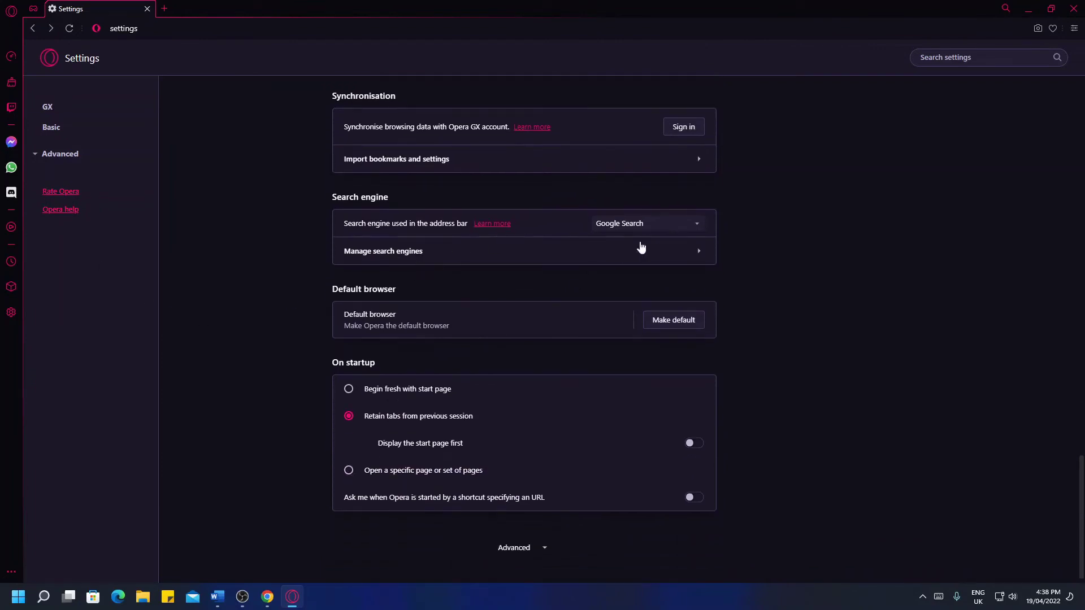
{"action": "left_click", "coordinate": [631, 226]}
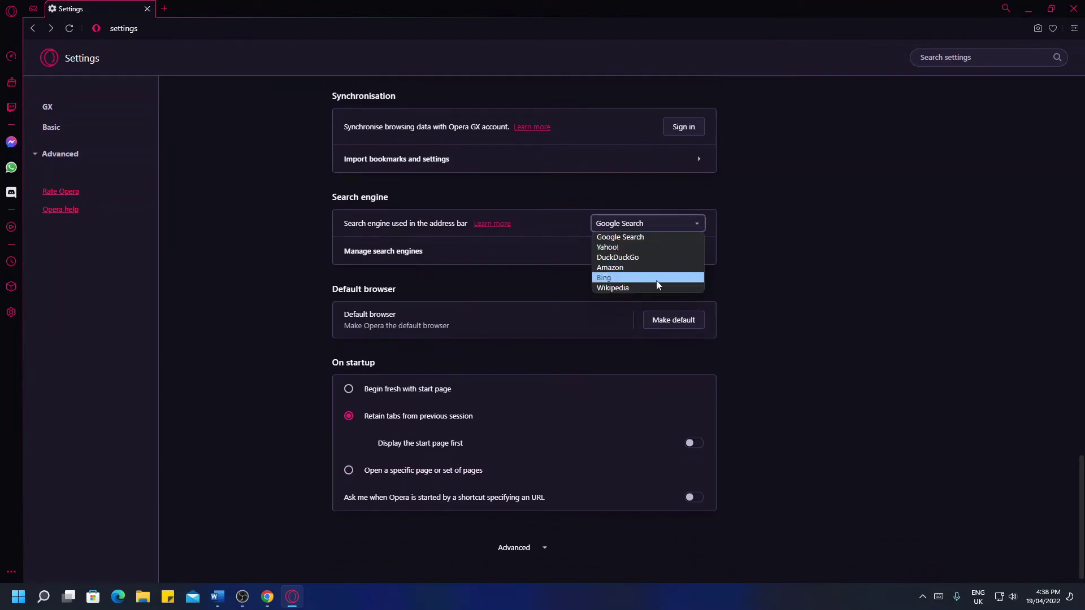
{"action": "left_click", "coordinate": [795, 291]}
Expand the Advanced settings sections and scroll through them.
{"action": "scroll", "coordinate": [688, 362], "scroll_direction": "down", "scroll_amount": 1}
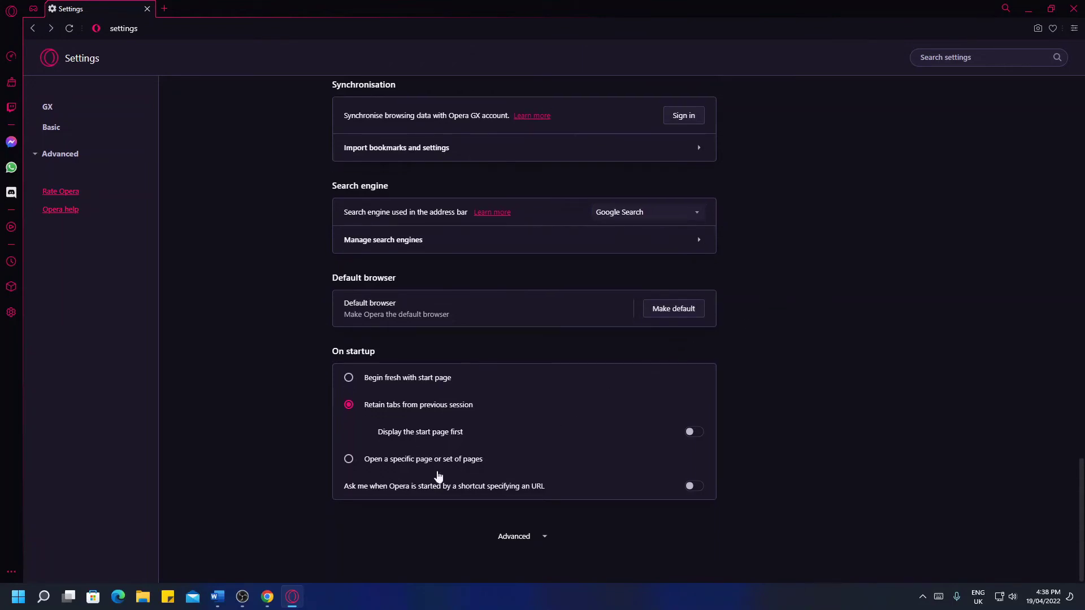
{"action": "left_click", "coordinate": [520, 537]}
{"action": "scroll", "coordinate": [509, 448], "scroll_direction": "down", "scroll_amount": 5}
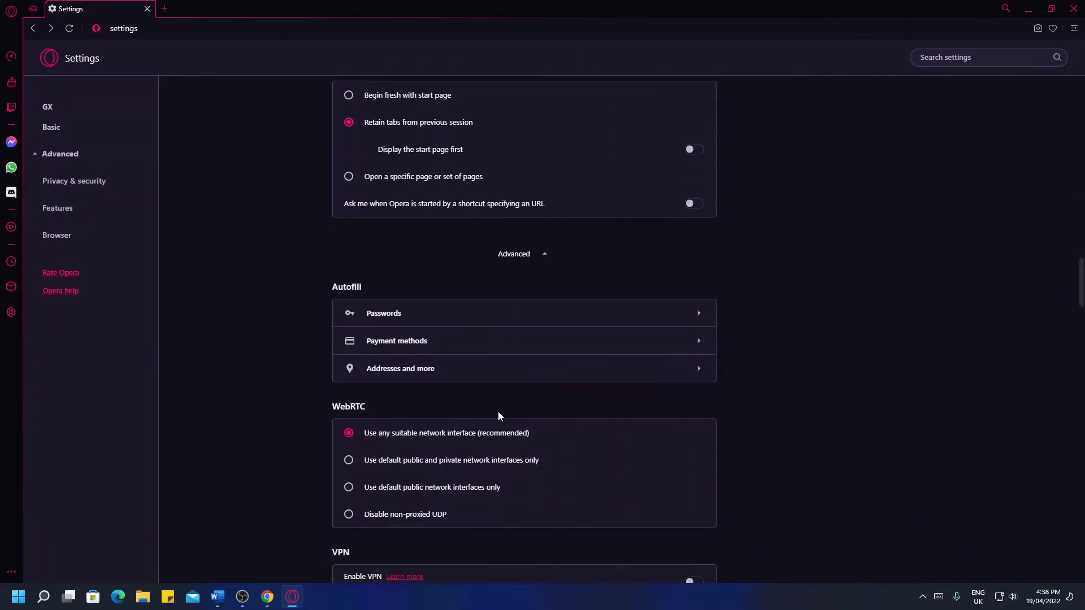
{"action": "scroll", "coordinate": [459, 367], "scroll_direction": "down", "scroll_amount": 1}
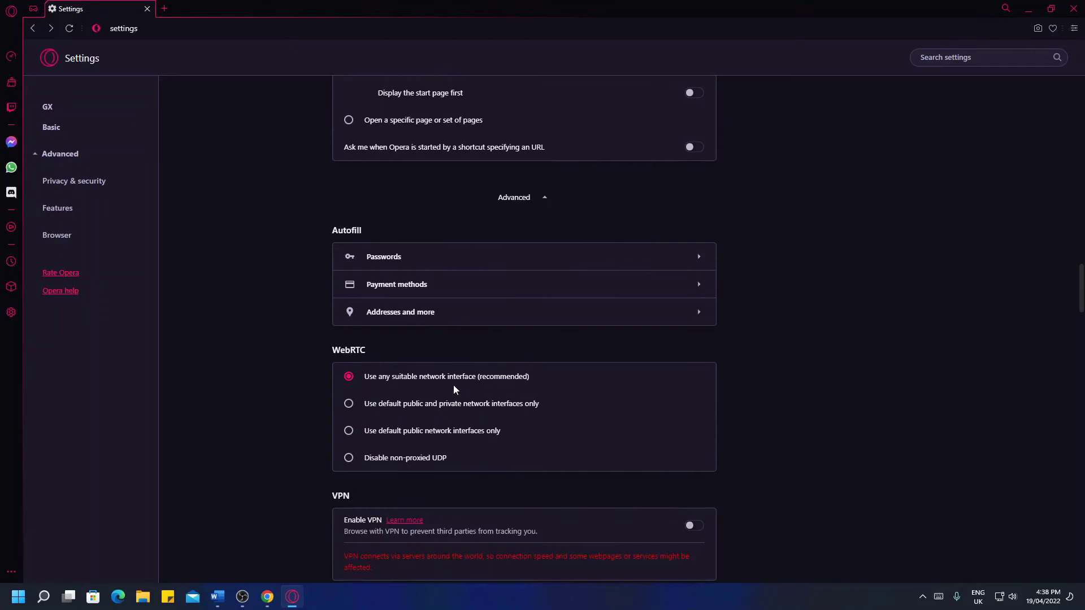
{"action": "scroll", "coordinate": [446, 379], "scroll_direction": "down", "scroll_amount": 2}
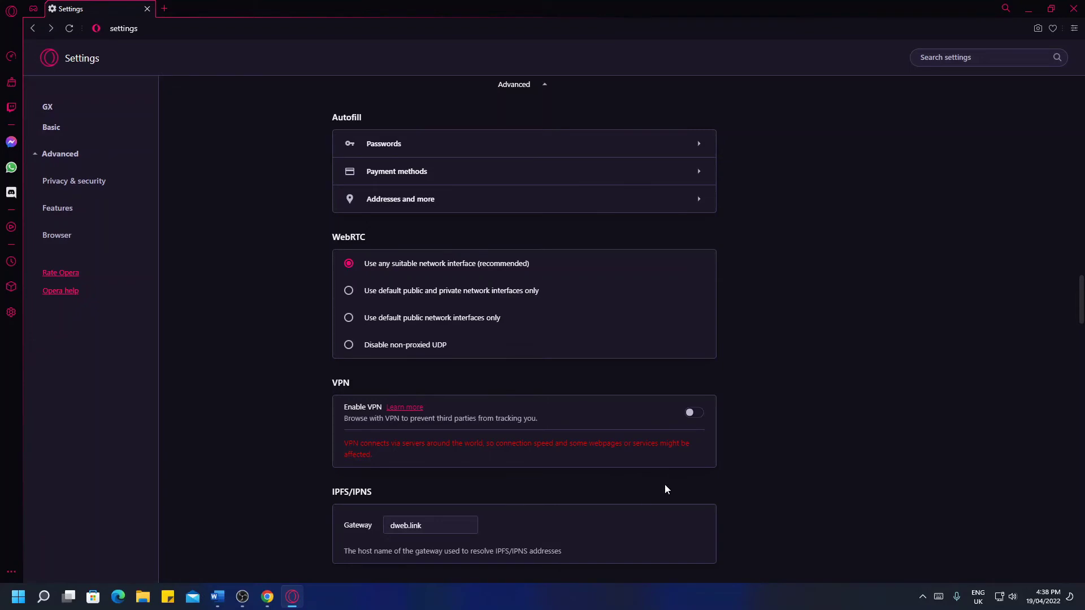
{"action": "scroll", "coordinate": [665, 485], "scroll_direction": "down", "scroll_amount": 2}
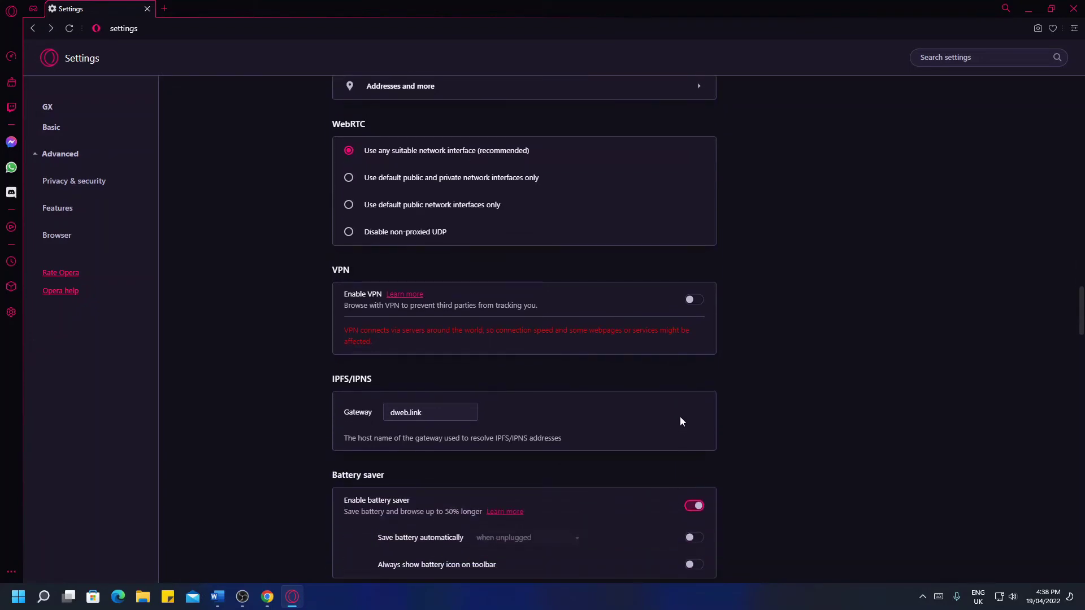
{"action": "scroll", "coordinate": [664, 410], "scroll_direction": "down", "scroll_amount": 1}
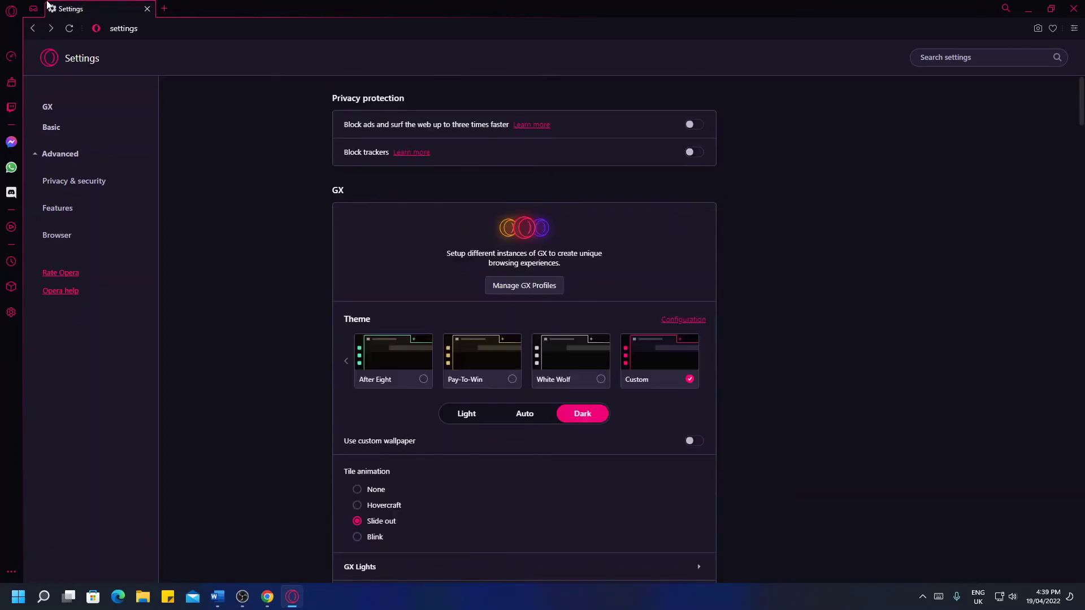
Open GX Corner and filter the release calendar to Windows, PlayStation and Xbox.
{"action": "left_click", "coordinate": [36, 8]}
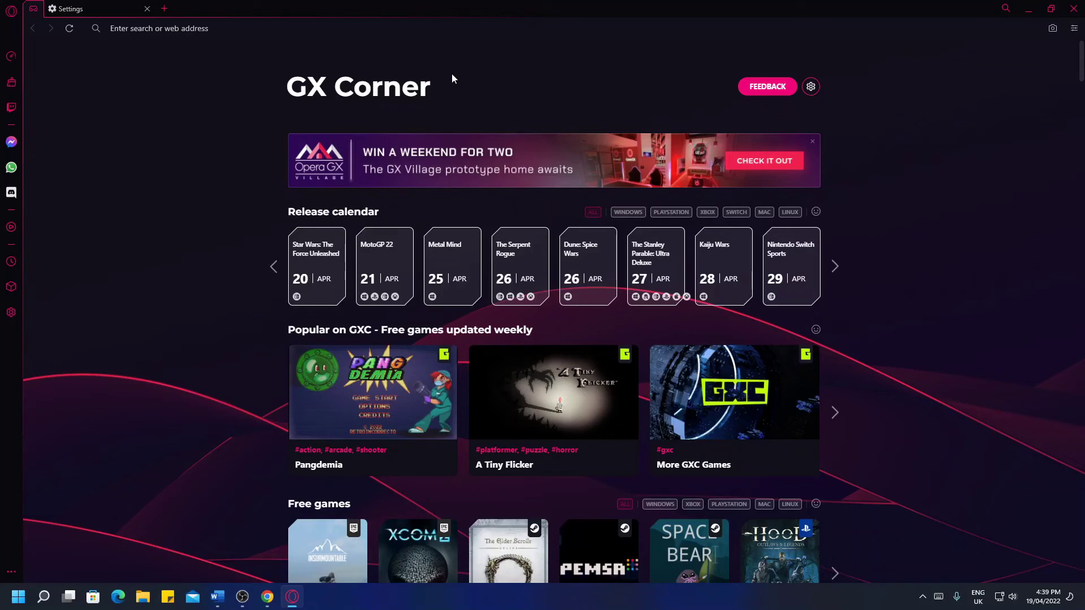
{"action": "left_click", "coordinate": [628, 211]}
{"action": "left_click", "coordinate": [671, 212]}
{"action": "left_click", "coordinate": [708, 212]}
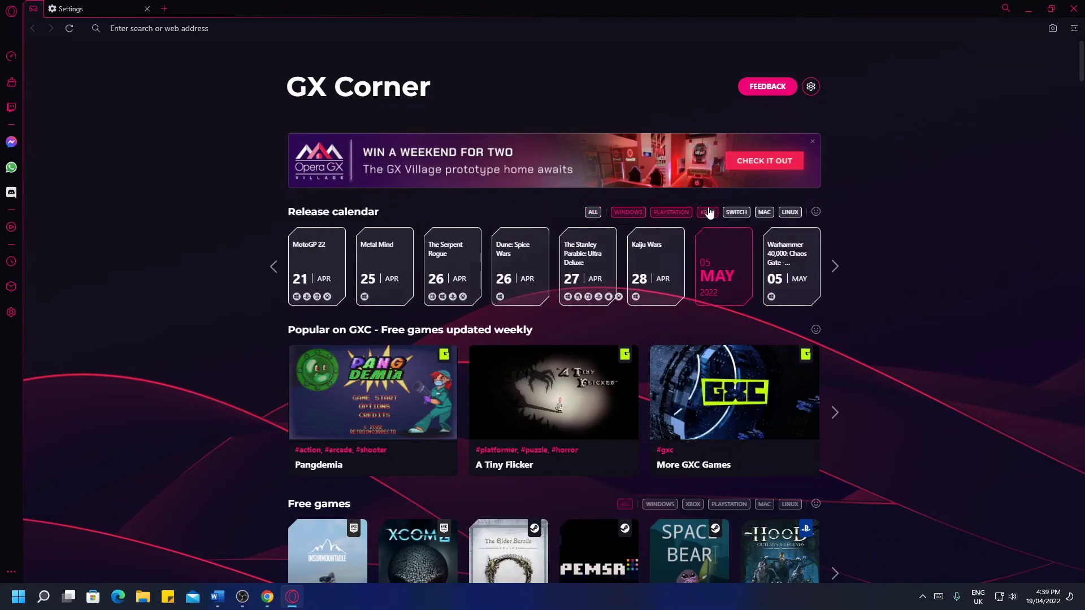
Browse GX Corner, advance the Free 2 Play carousel, and dismiss the feedback prompt.
{"action": "scroll", "coordinate": [696, 239], "scroll_direction": "down", "scroll_amount": 2}
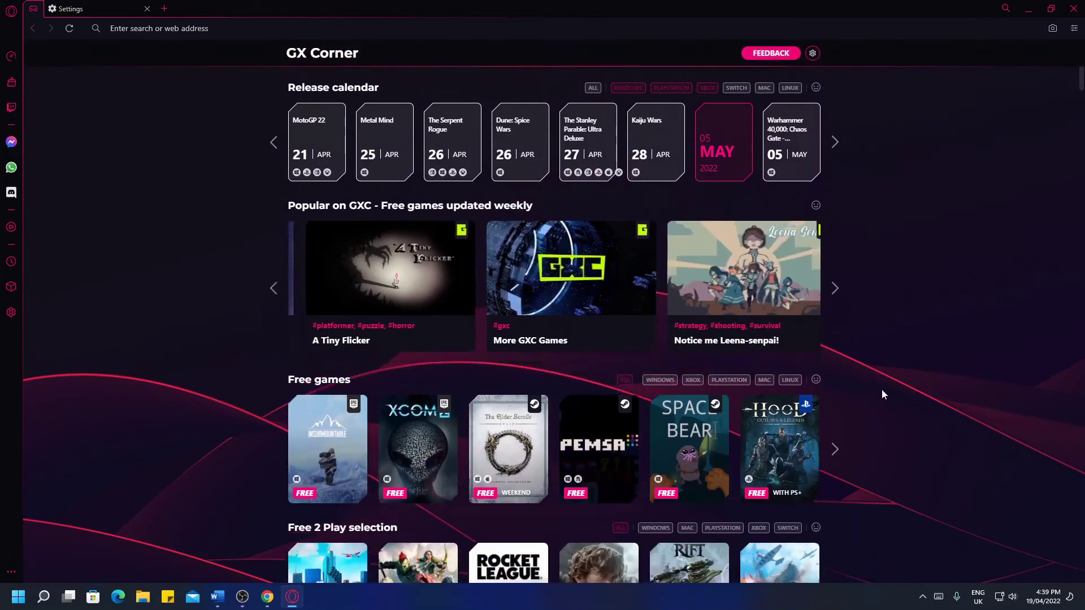
{"action": "scroll", "coordinate": [790, 229], "scroll_direction": "down", "scroll_amount": 4}
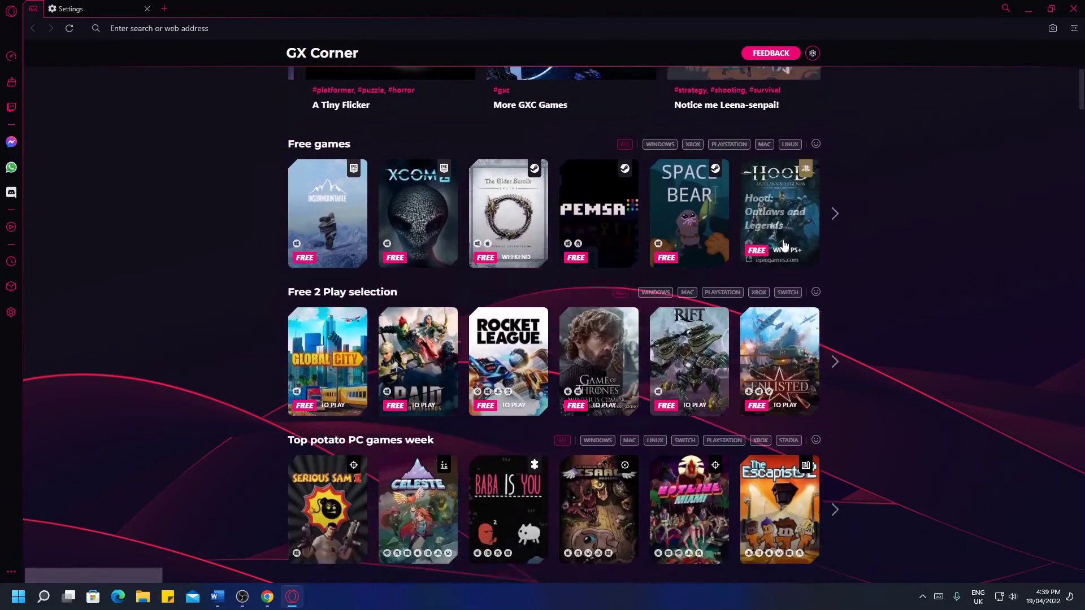
{"action": "scroll", "coordinate": [791, 248], "scroll_direction": "down", "scroll_amount": 2}
{"action": "left_click", "coordinate": [831, 268]}
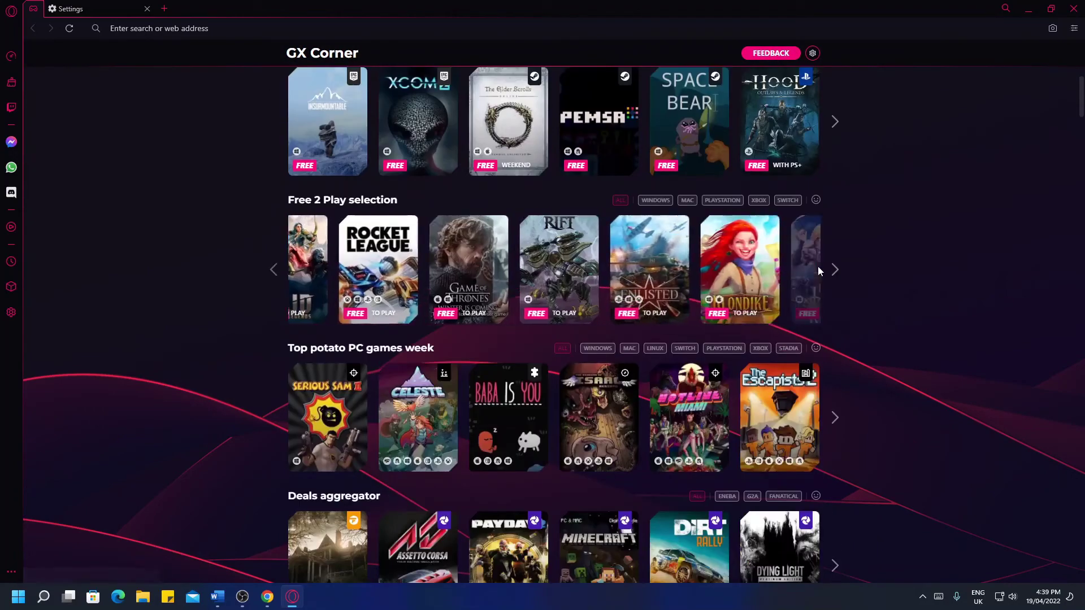
{"action": "left_click", "coordinate": [816, 348]}
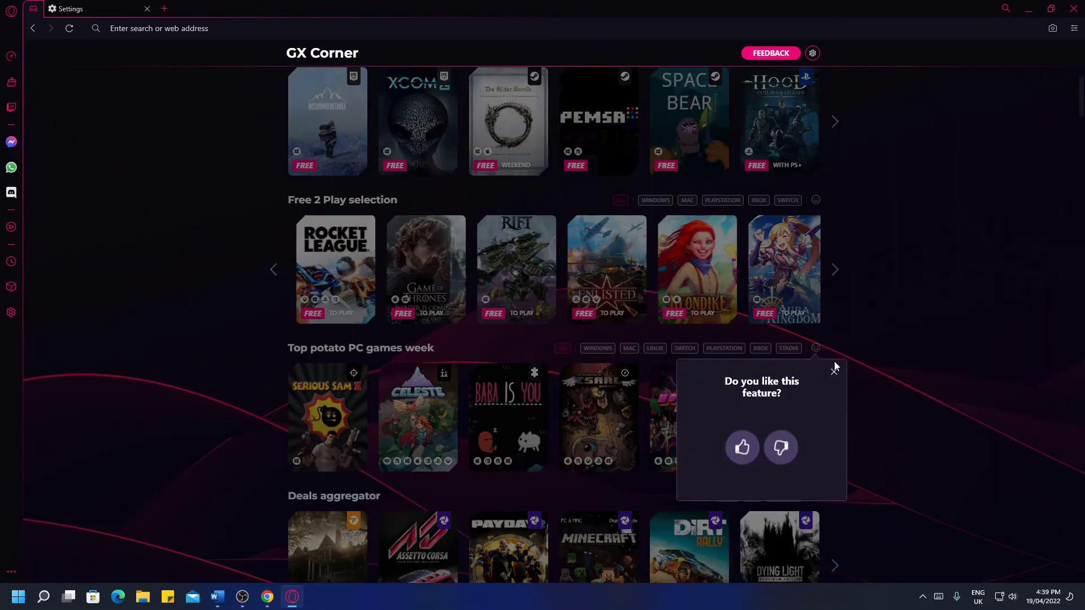
{"action": "left_click", "coordinate": [835, 374]}
{"action": "scroll", "coordinate": [904, 354], "scroll_direction": "down", "scroll_amount": 9}
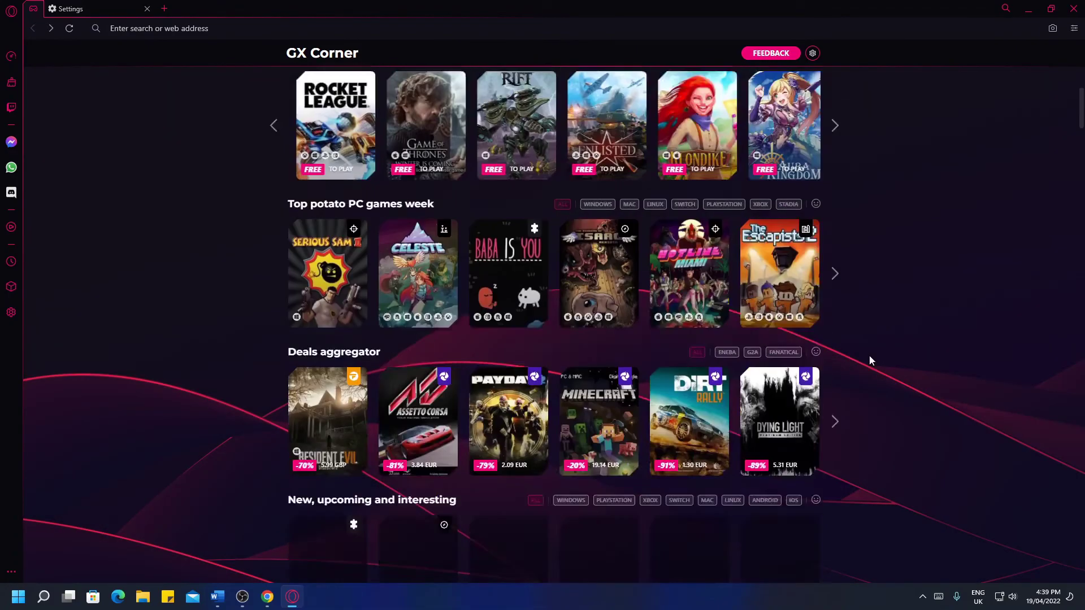
{"action": "scroll", "coordinate": [976, 342], "scroll_direction": "up", "scroll_amount": 19}
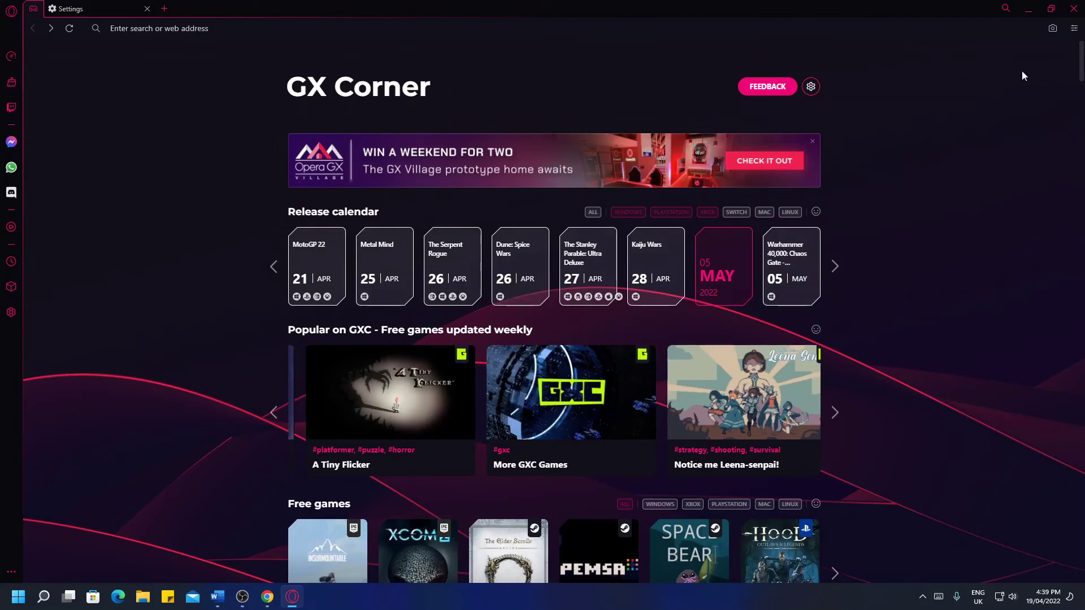
Dismiss the tab search, open a new Speed Dial tab, and close the Settings tab.
{"action": "left_click", "coordinate": [1000, 8]}
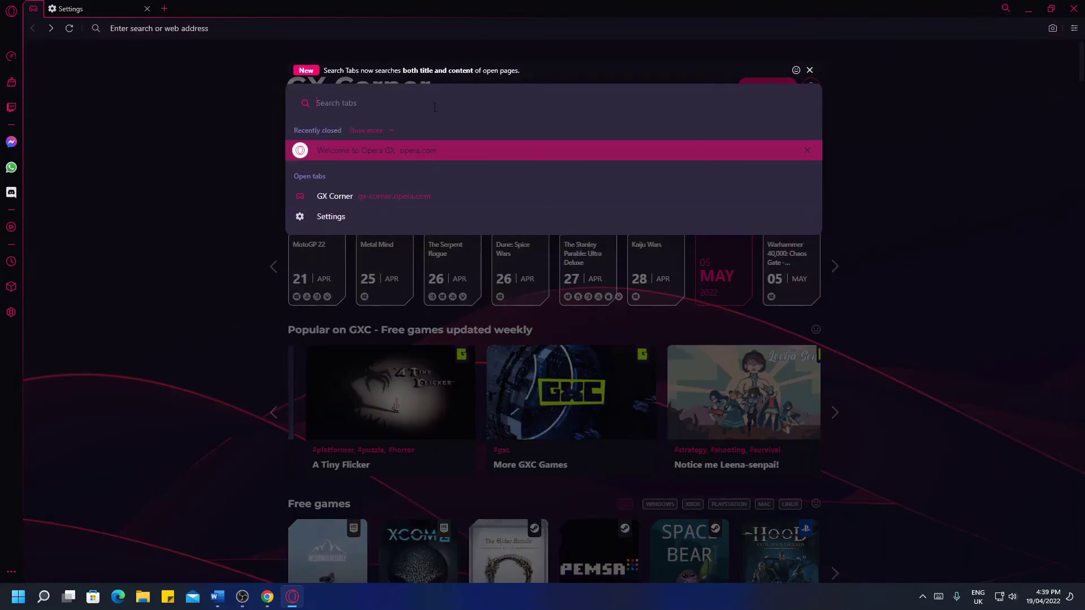
{"action": "left_click", "coordinate": [925, 139]}
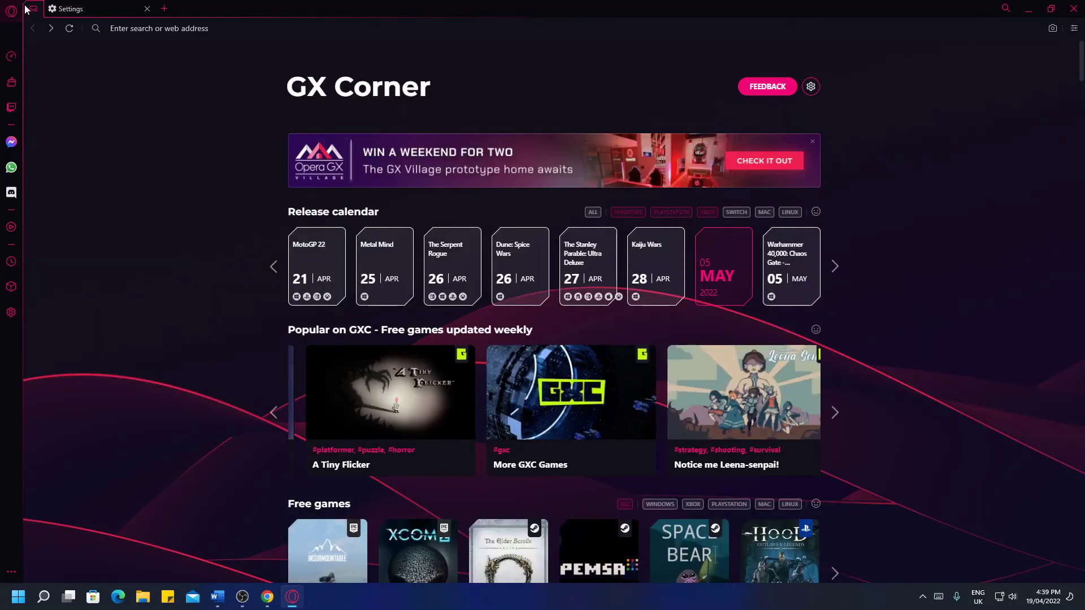
{"action": "left_click", "coordinate": [165, 8]}
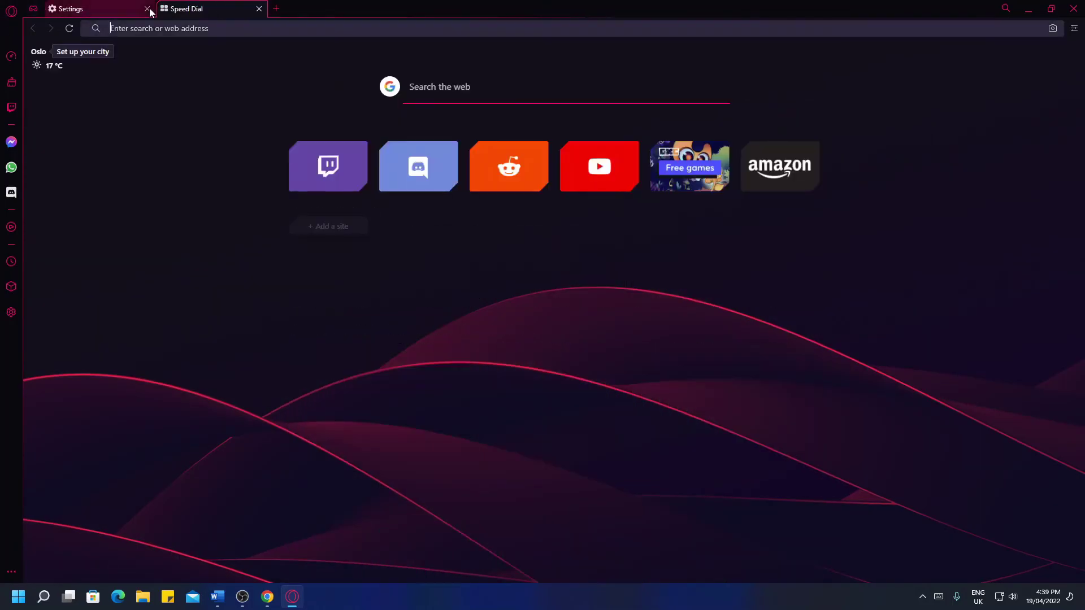
{"action": "left_click", "coordinate": [146, 8]}
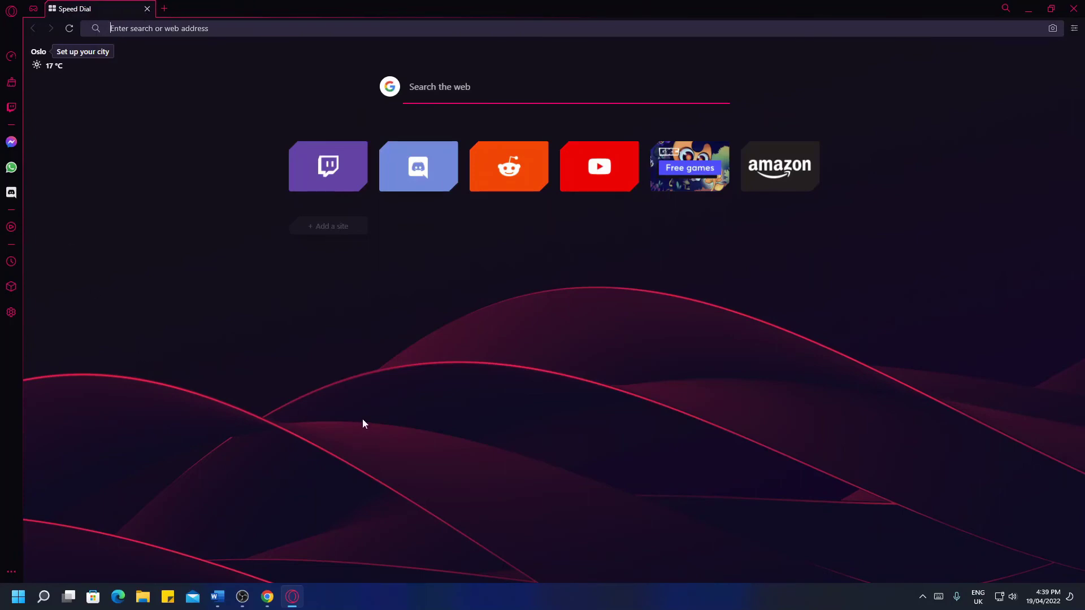